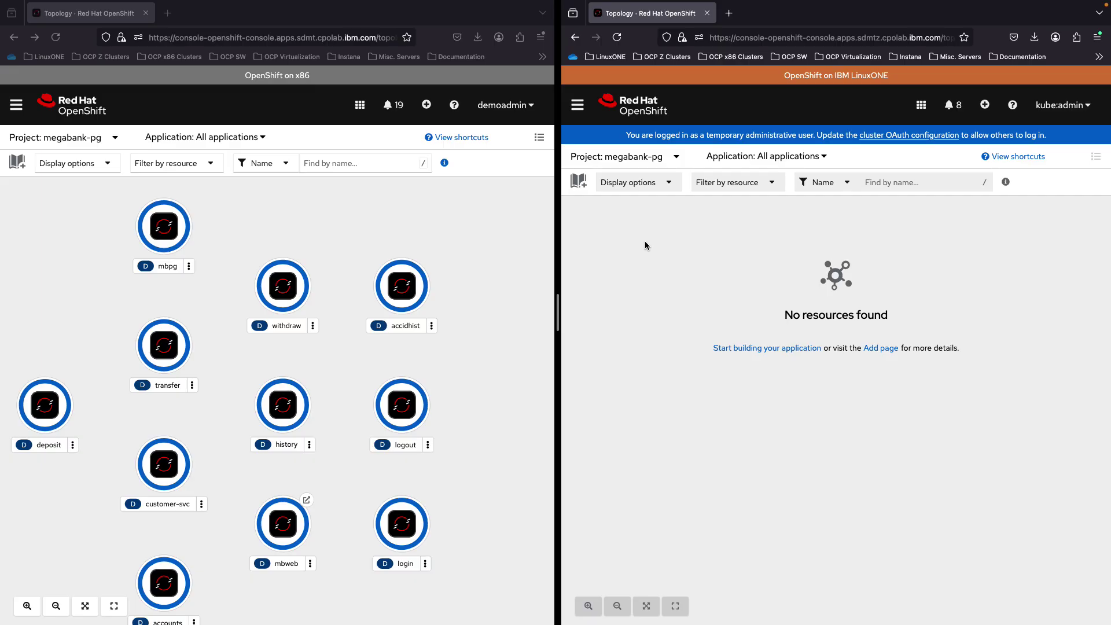
Open the x86 cluster's mbweb frontend route in a new browser tab
{"action": "left_click", "coordinate": [408, 247]}
{"action": "left_click_drag", "start_coordinate": [340, 330], "coordinate": [349, 328]}
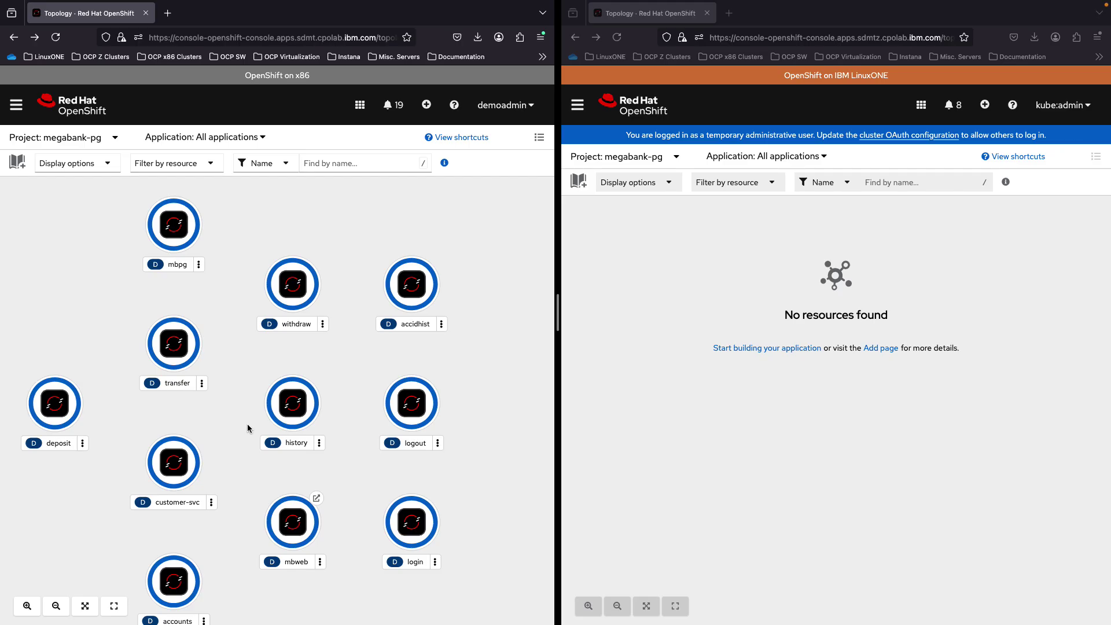
{"action": "left_click", "coordinate": [317, 500]}
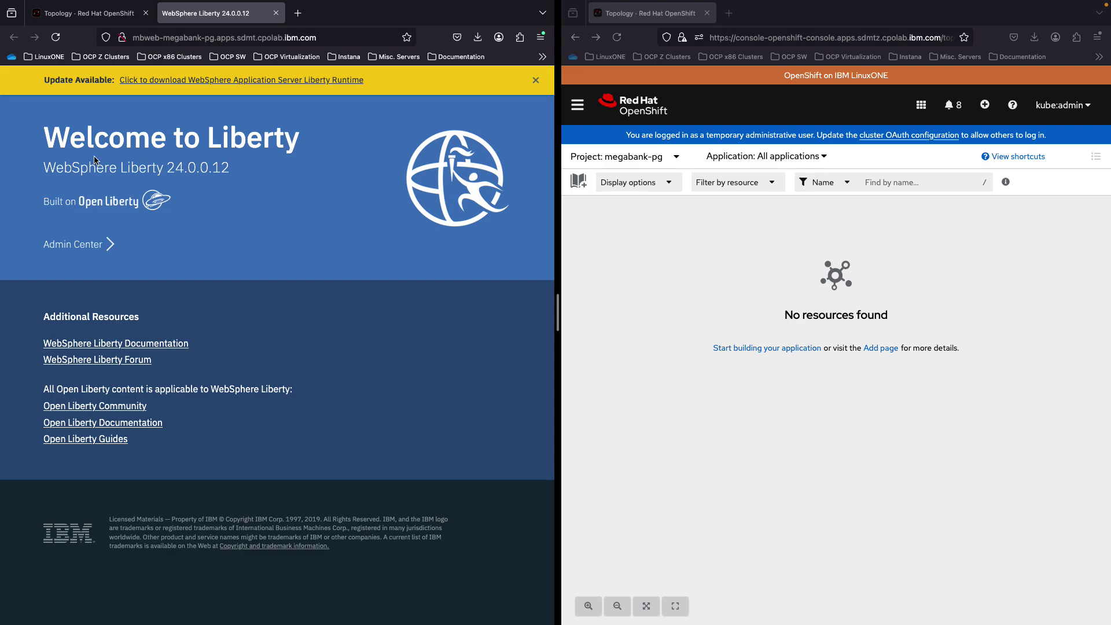
{"action": "left_click_drag", "start_coordinate": [73, 167], "coordinate": [177, 175]}
{"action": "left_click", "coordinate": [215, 176]}
Append /MegaBank to the route address and load the MegaBank application page
{"action": "left_click", "coordinate": [349, 40]}
{"action": "key", "text": "Right"}
{"action": "type", "text": "/"}
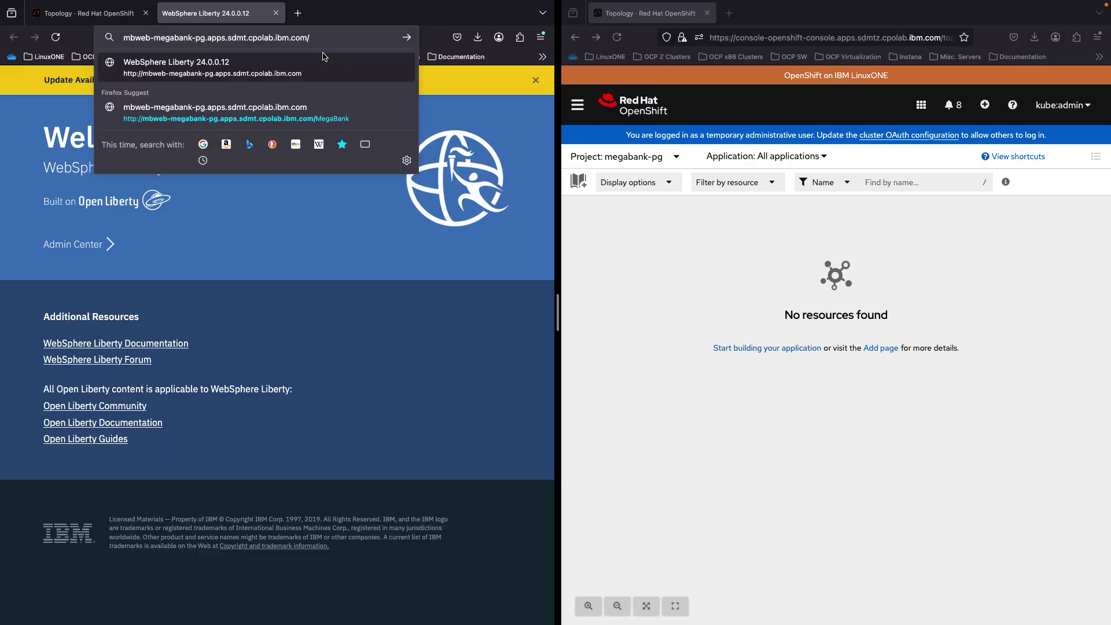
{"action": "type", "text": "m"}
{"action": "left_click", "coordinate": [320, 61]}
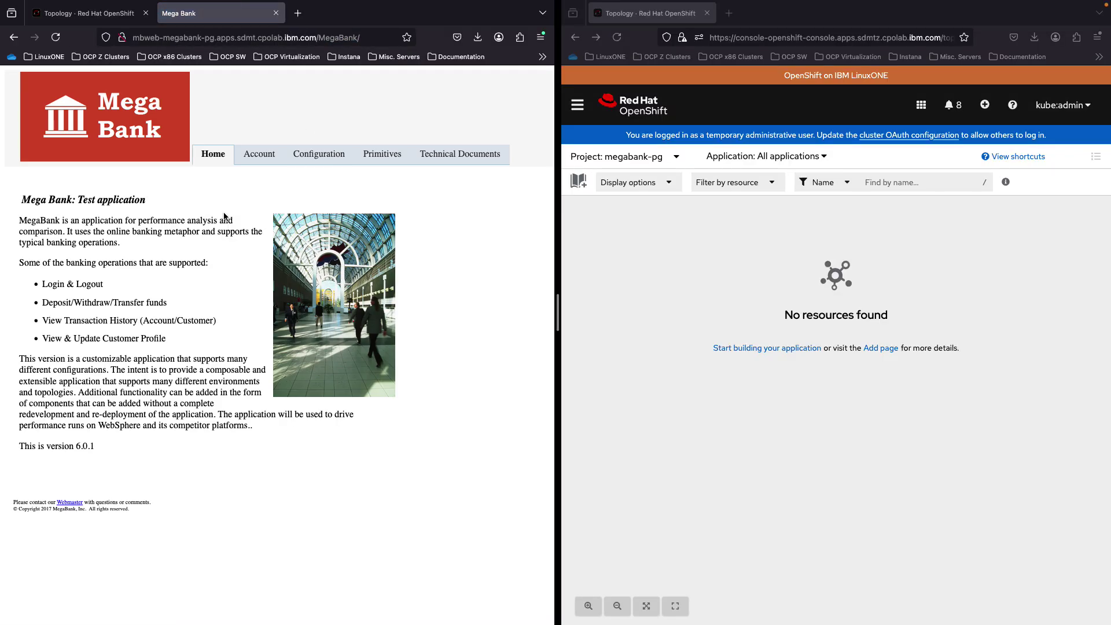
Sign in to the MegaBank Account area with the user ID and password
{"action": "left_click", "coordinate": [261, 162]}
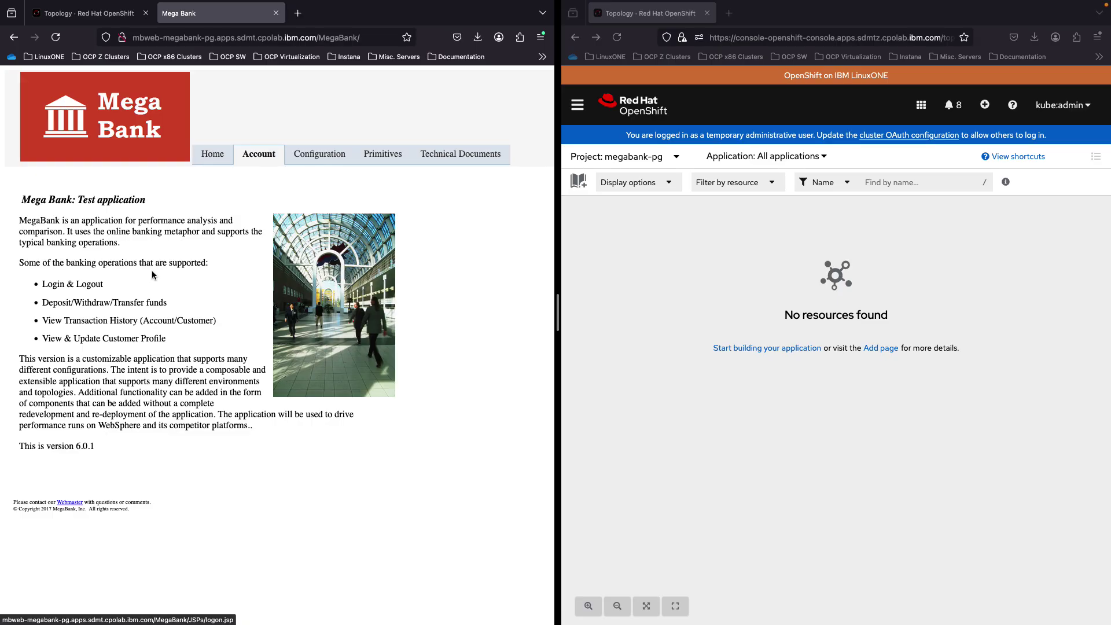
{"action": "left_click", "coordinate": [142, 218]}
{"action": "type", "text": "1"}
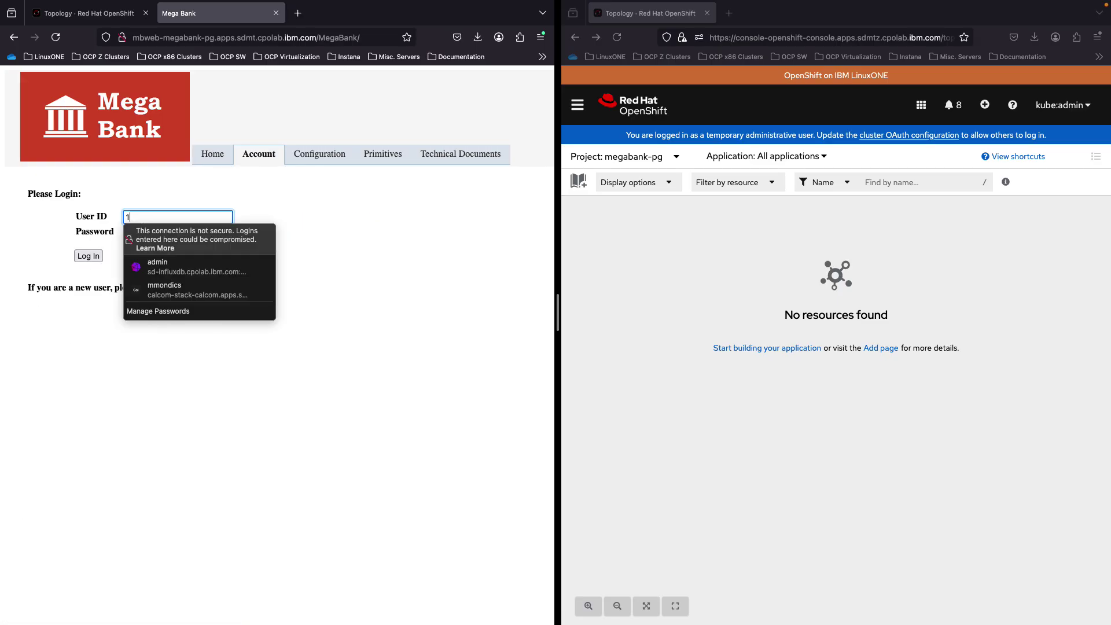
{"action": "key", "text": "Tab"}
{"action": "type", "text": "123•••••"}
{"action": "key", "text": "Return"}
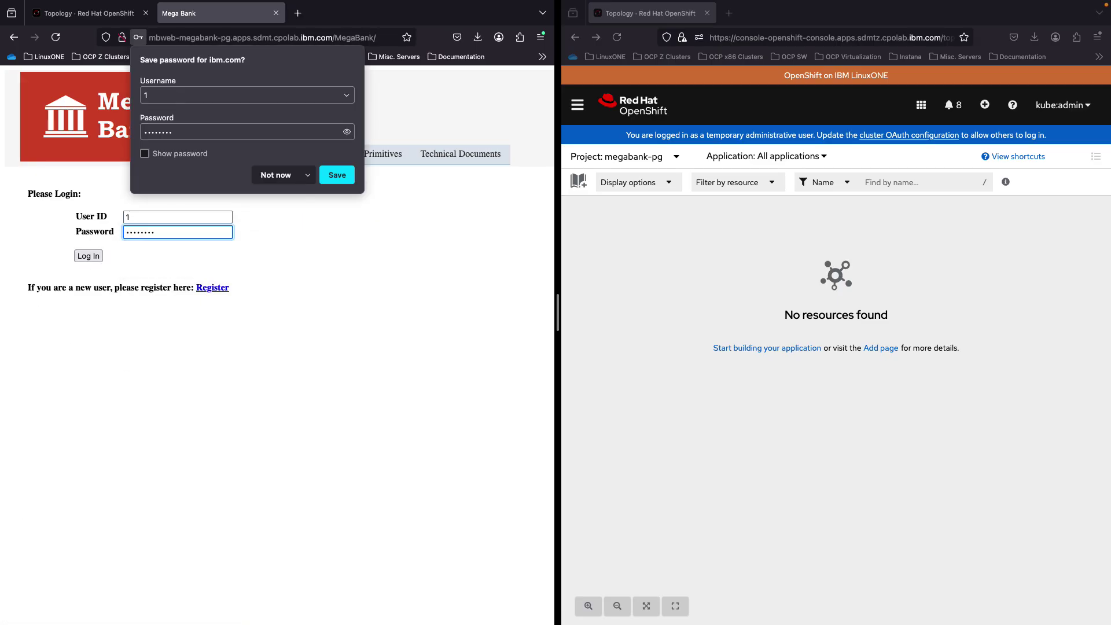
{"action": "left_click", "coordinate": [138, 258]}
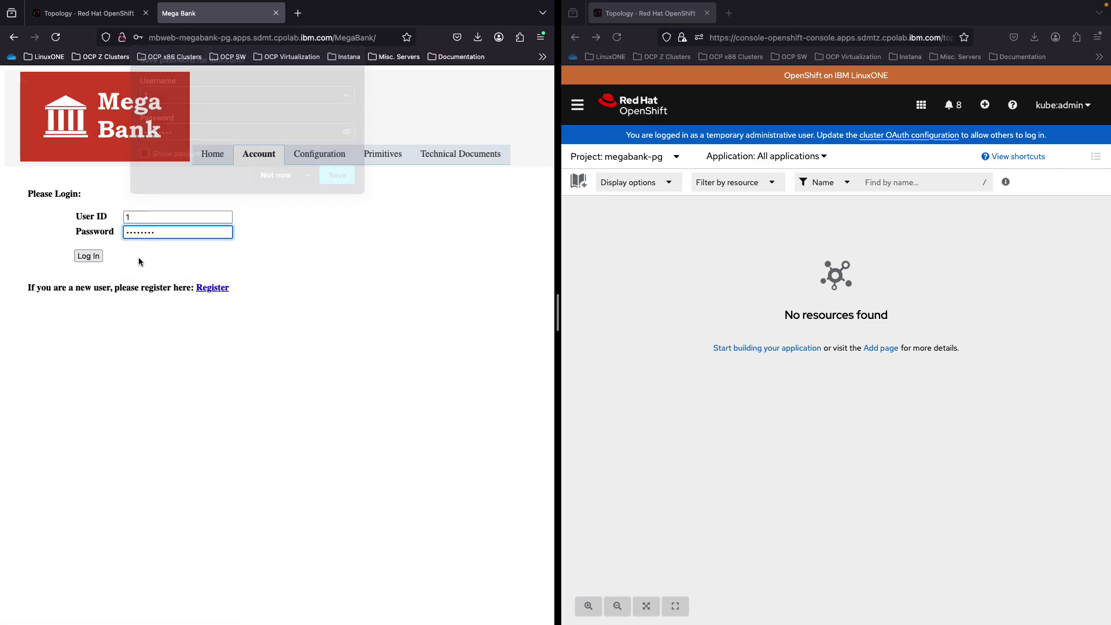
{"action": "left_click", "coordinate": [95, 258]}
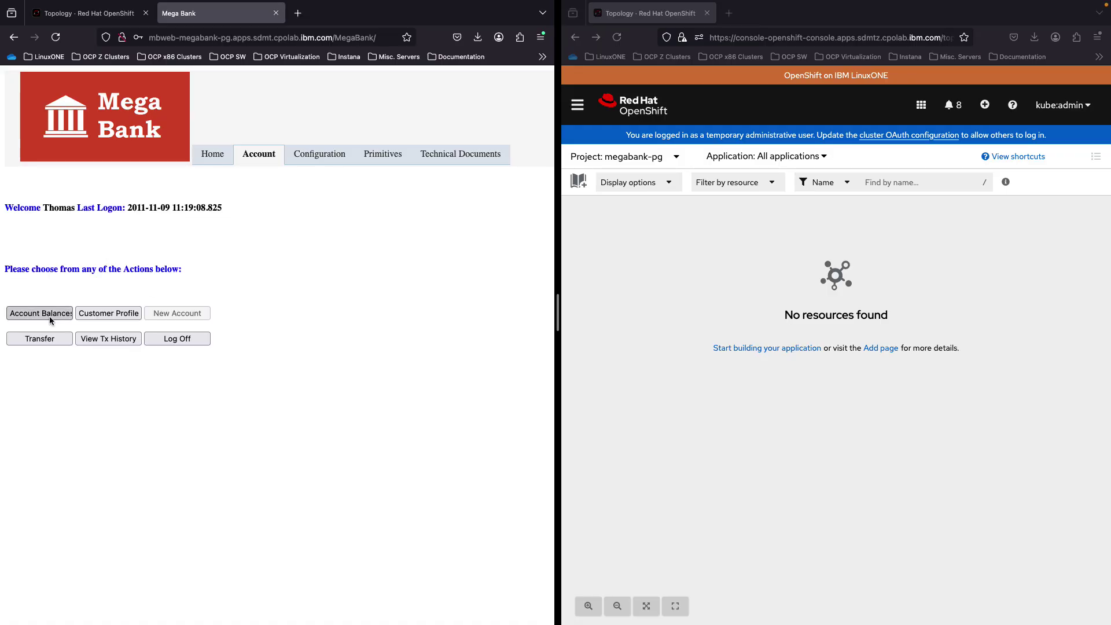
View Account Balances and Customer Profile, then return to the x86 topology
{"action": "left_click", "coordinate": [123, 313]}
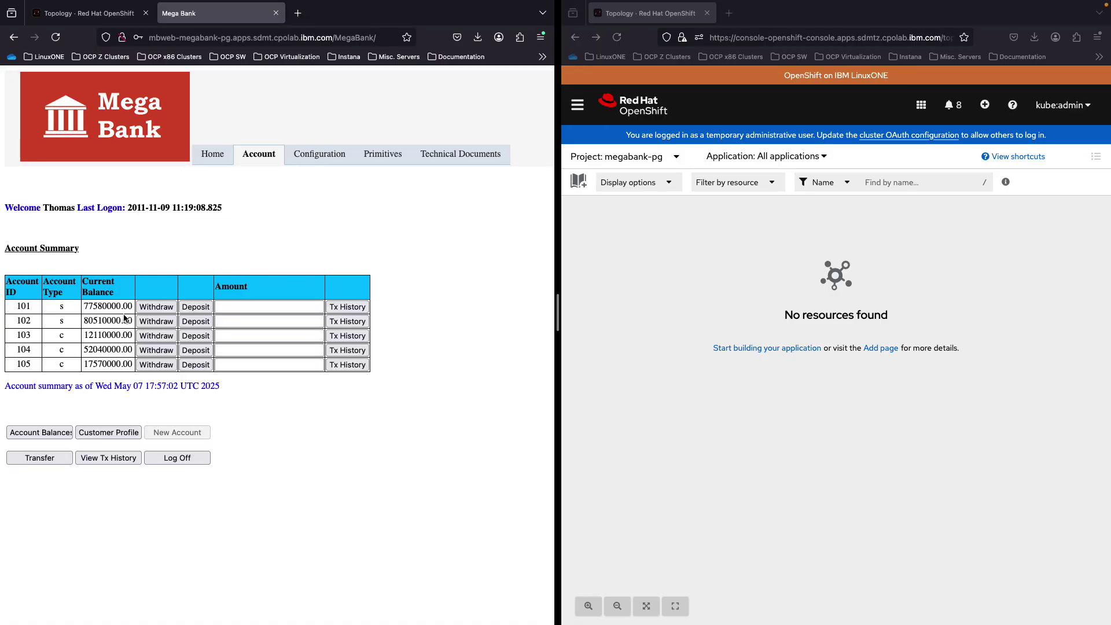
{"action": "left_click", "coordinate": [104, 435]}
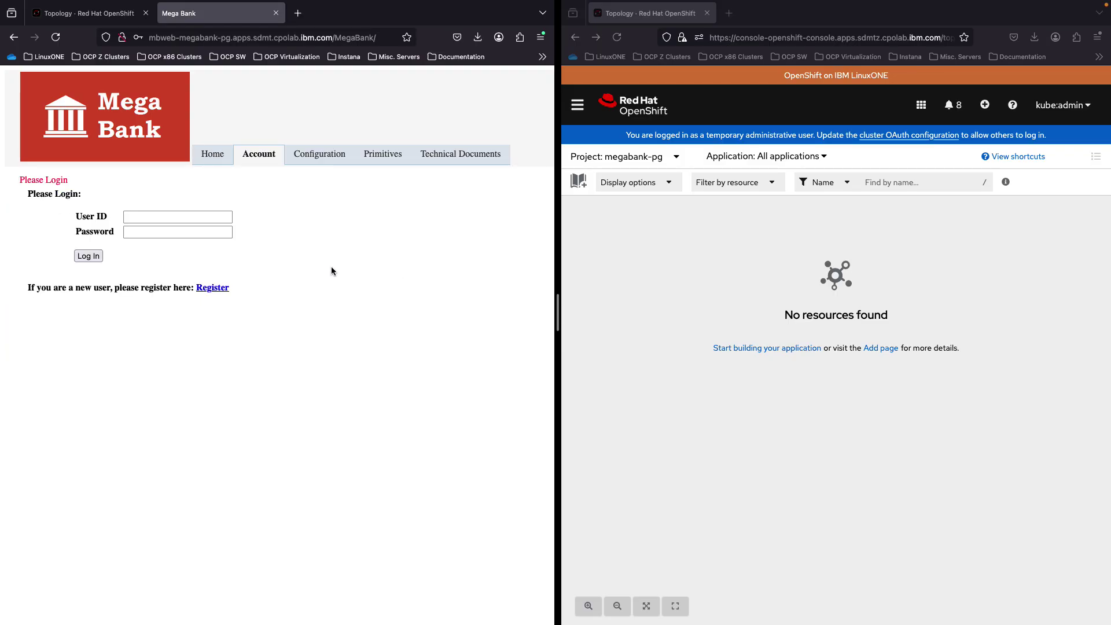
{"action": "left_click", "coordinate": [110, 14]}
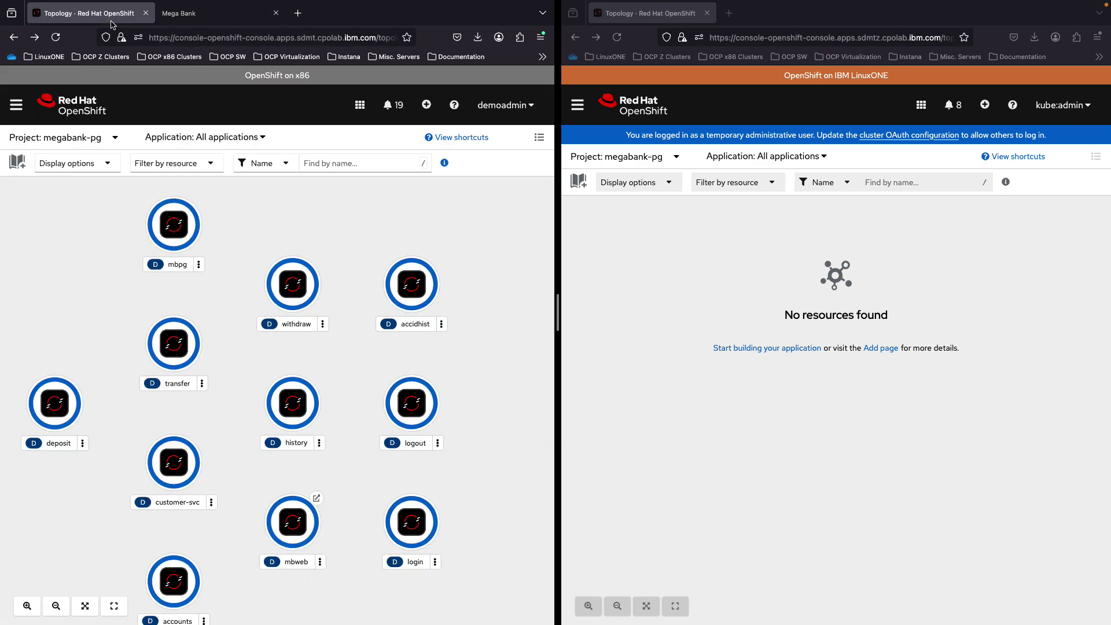
{"action": "left_click", "coordinate": [177, 246]}
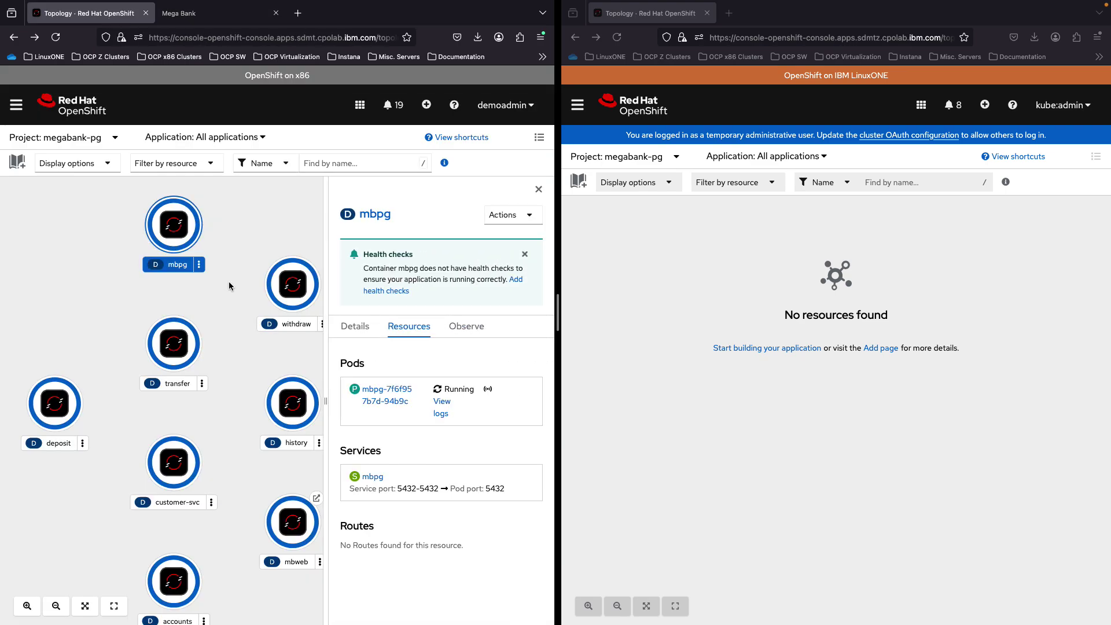
{"action": "left_click", "coordinate": [231, 297]}
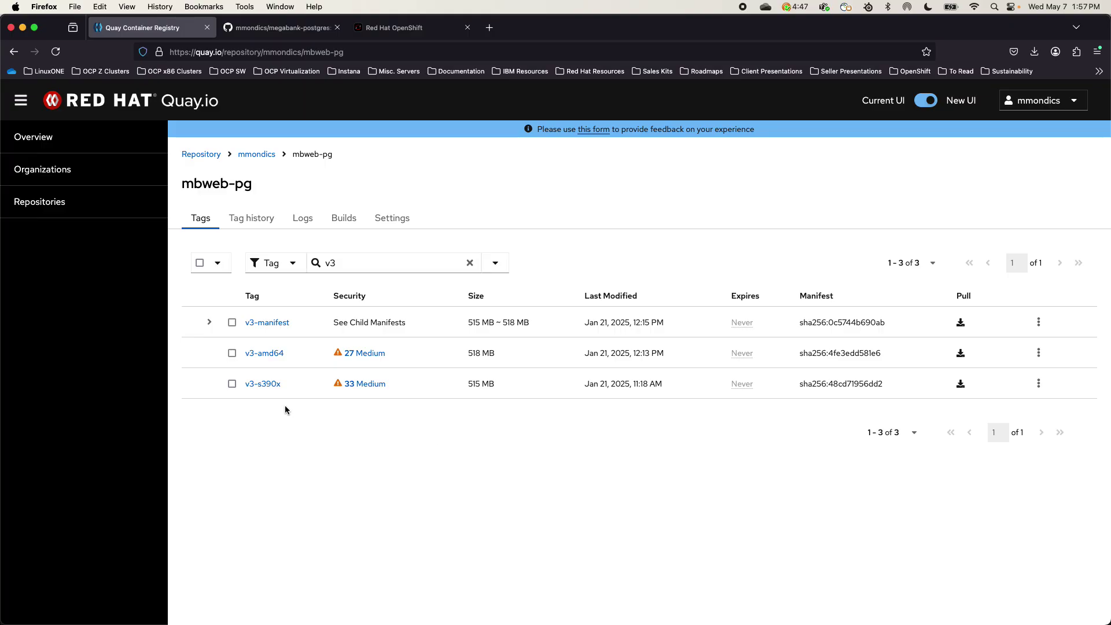
{"action": "double_click", "coordinate": [210, 185]}
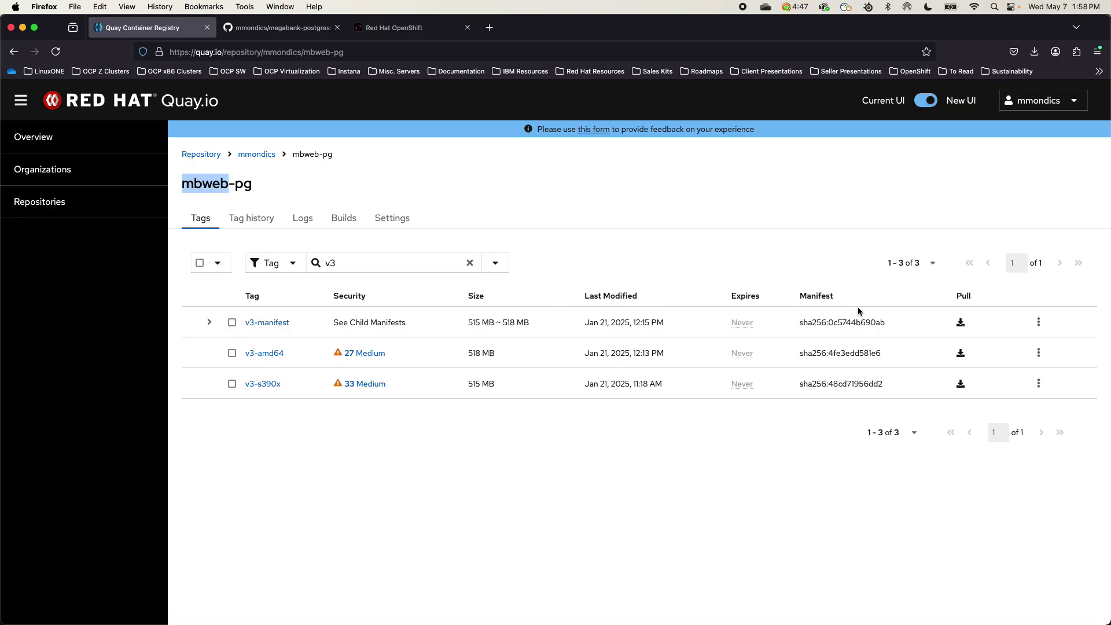
{"action": "left_click_drag", "start_coordinate": [856, 321], "coordinate": [813, 324]}
{"action": "left_click", "coordinate": [804, 325]}
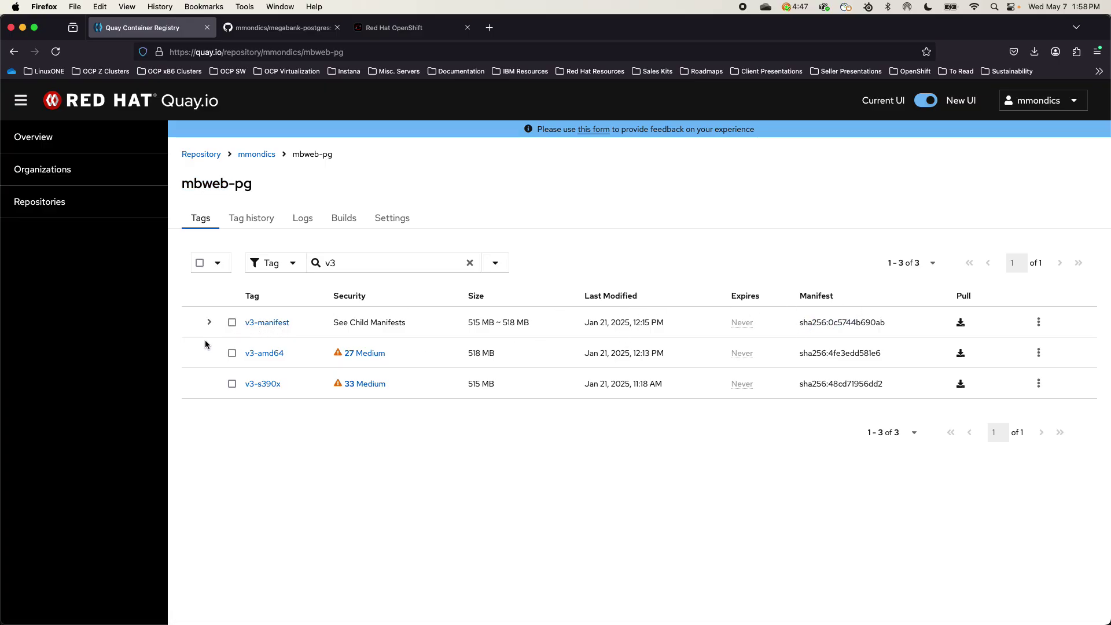
Expand v3-manifest to reveal its s390x and amd64 images, then show the megabank-postgres GitHub repo
{"action": "left_click", "coordinate": [209, 322]}
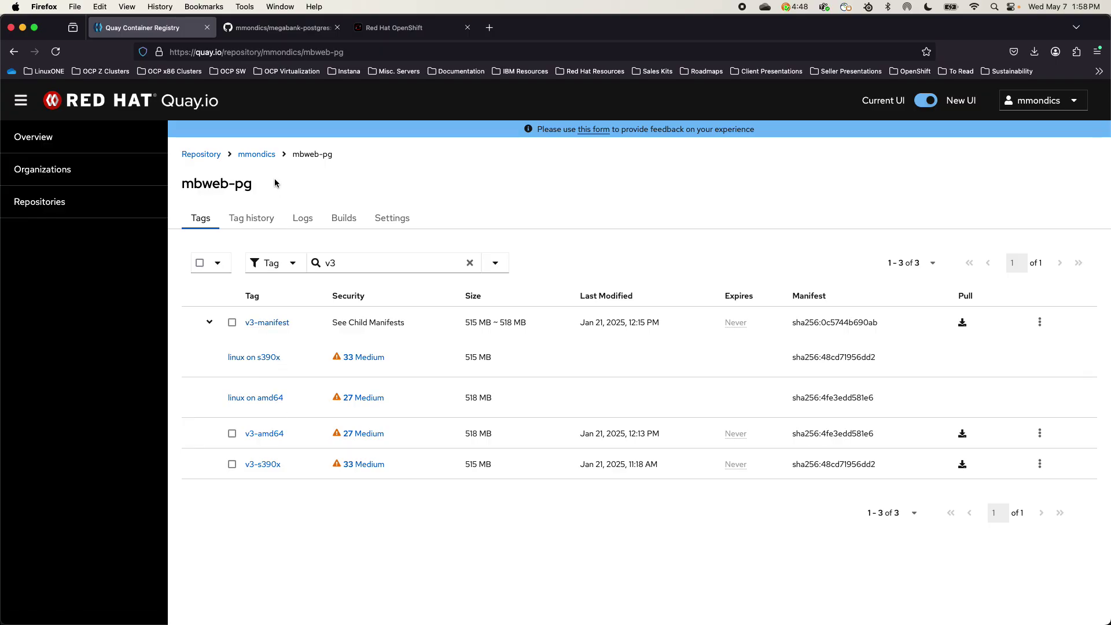
{"action": "left_click", "coordinate": [278, 29]}
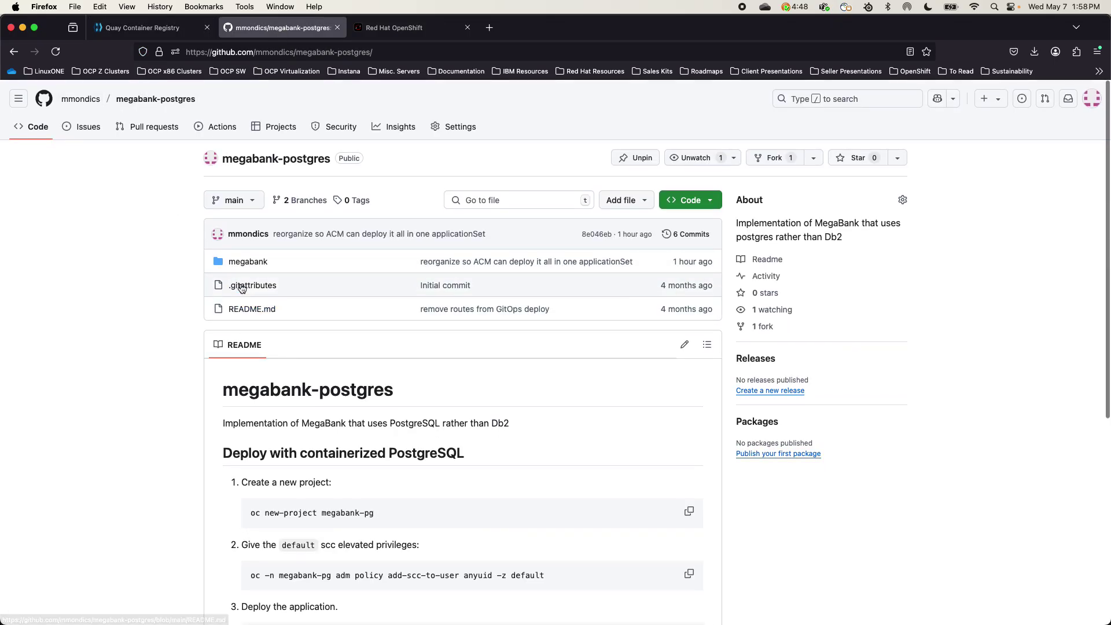
Open megabank/frontend/mbweb.yaml and point out its Deployment kind
{"action": "left_click", "coordinate": [245, 262]}
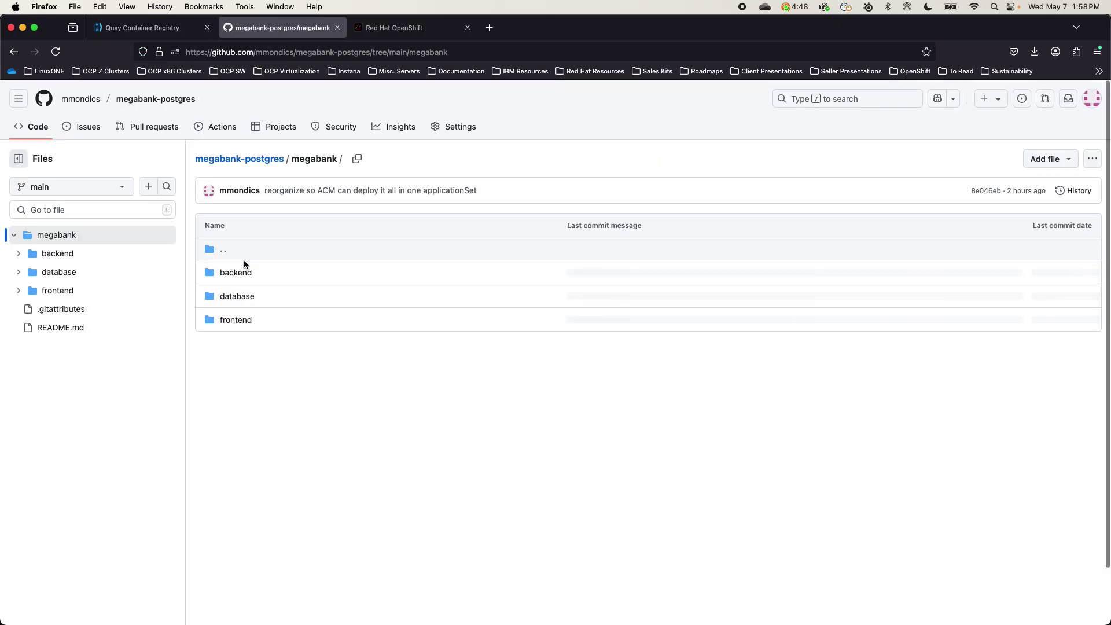
{"action": "left_click", "coordinate": [240, 320]}
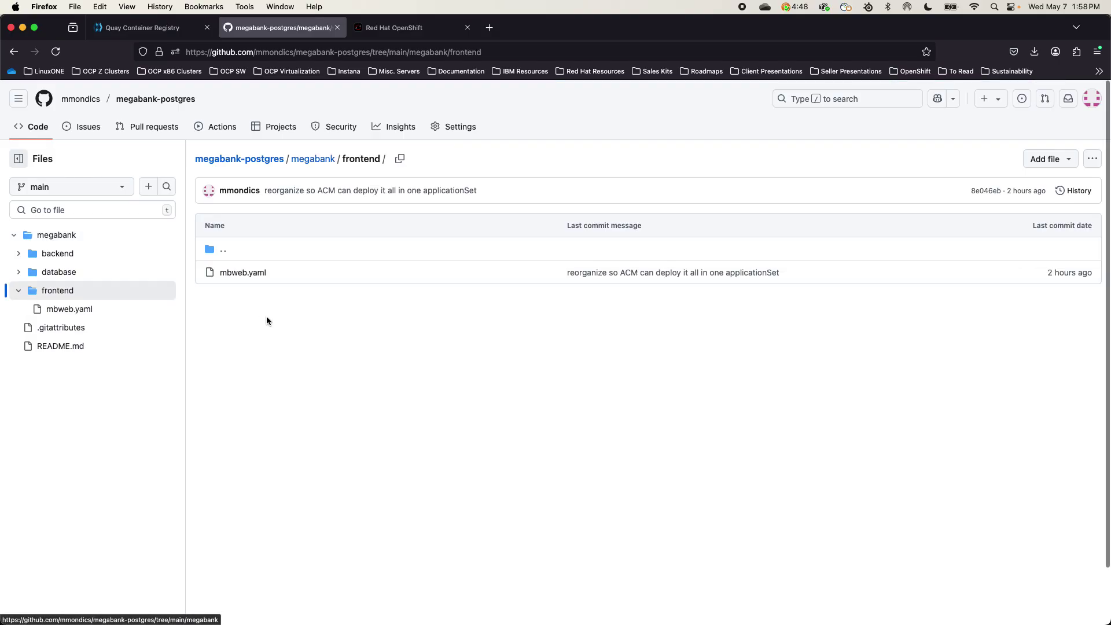
{"action": "left_click", "coordinate": [255, 273]}
{"action": "left_click", "coordinate": [287, 262]}
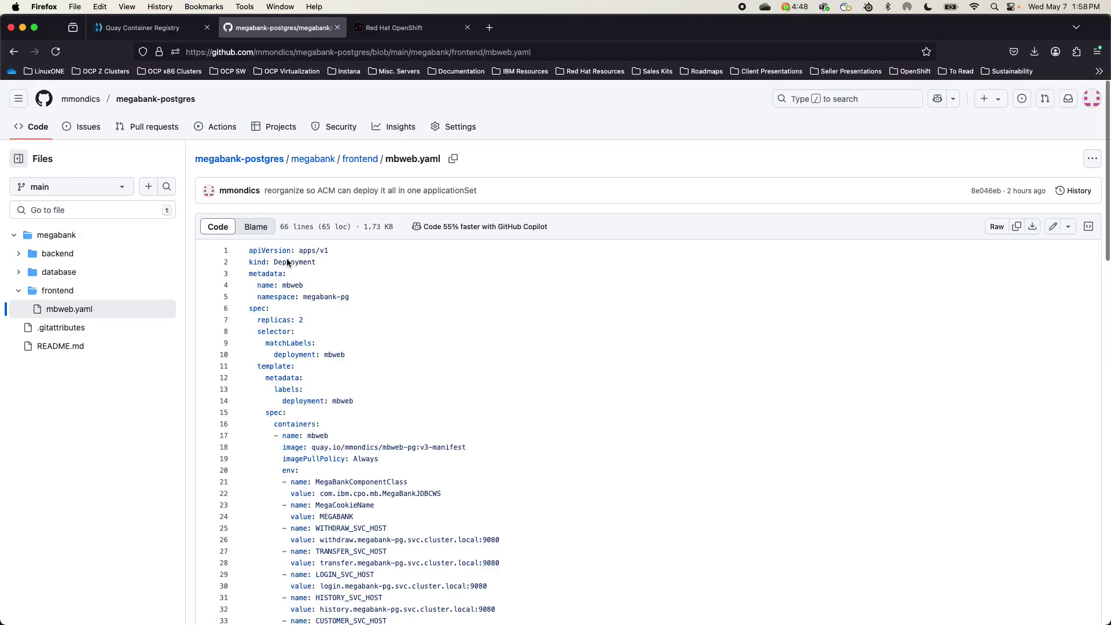
{"action": "left_click", "coordinate": [313, 263]}
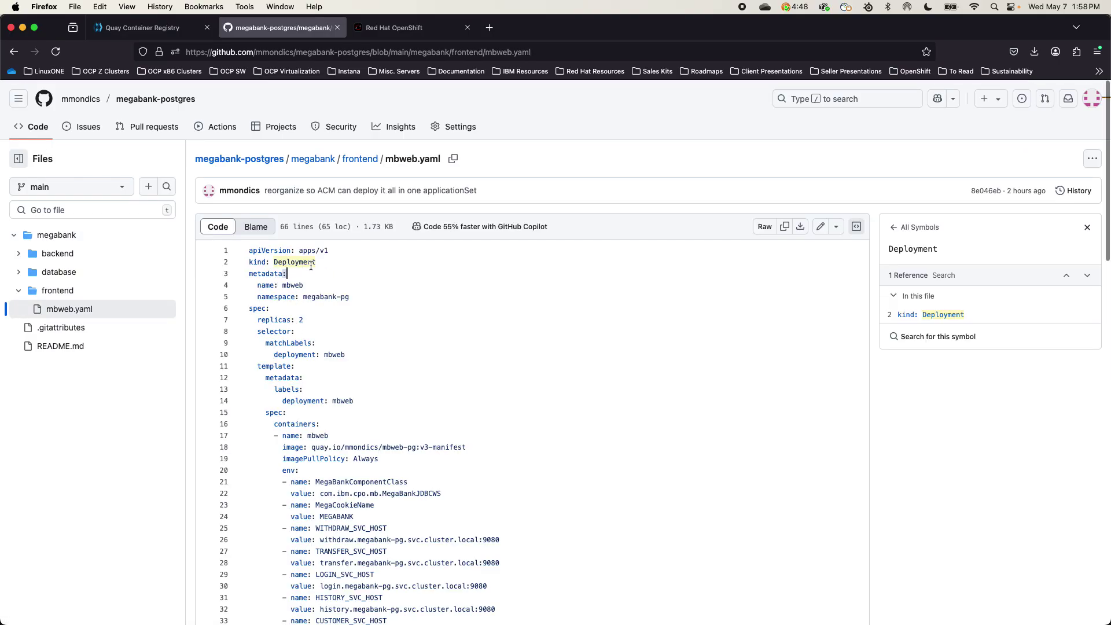
Highlight the mbweb-pg:v3-manifest image on line 18, then go to the OpenShift applications list
{"action": "scroll", "coordinate": [311, 266], "scroll_direction": "down", "scroll_amount": 1}
{"action": "double_click", "coordinate": [392, 410]}
{"action": "left_click_drag", "start_coordinate": [391, 410], "coordinate": [446, 411]}
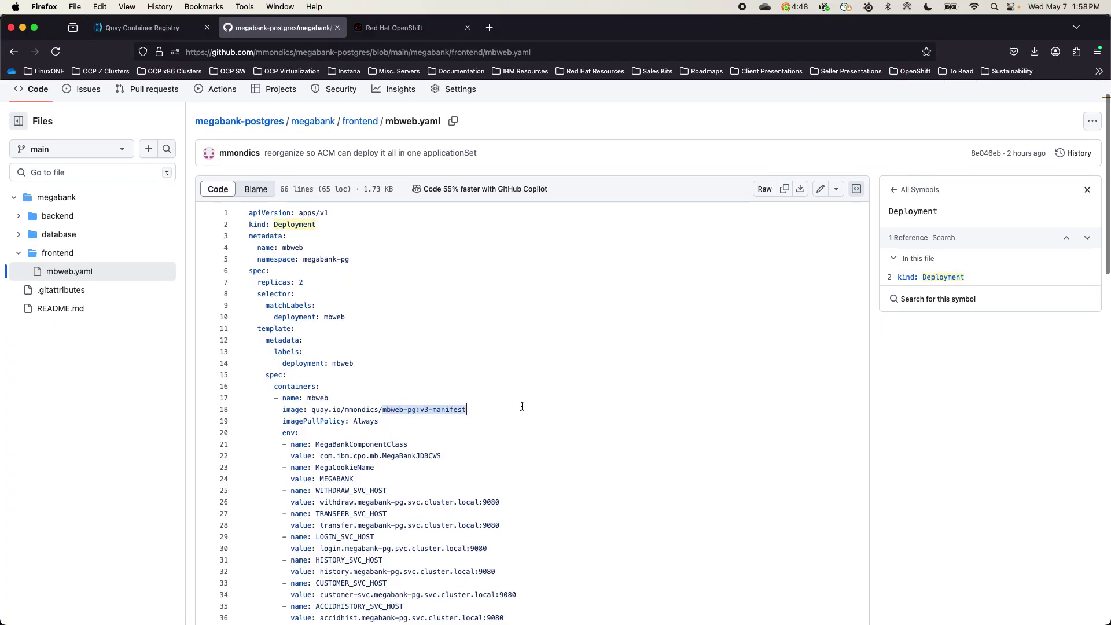
{"action": "left_click", "coordinate": [481, 409]}
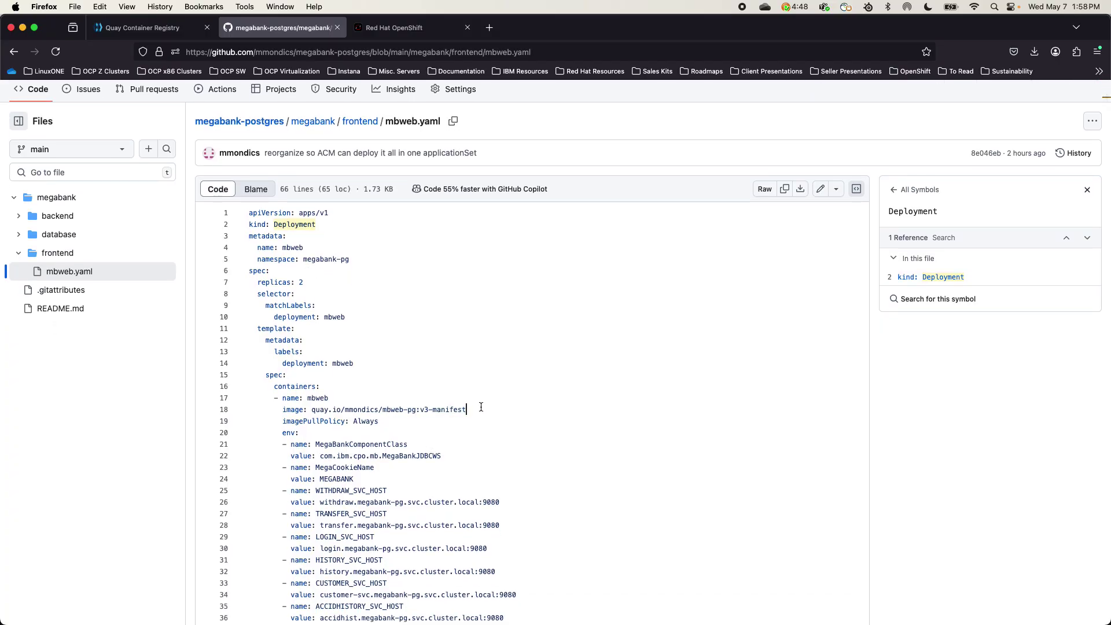
{"action": "left_click", "coordinate": [286, 410]}
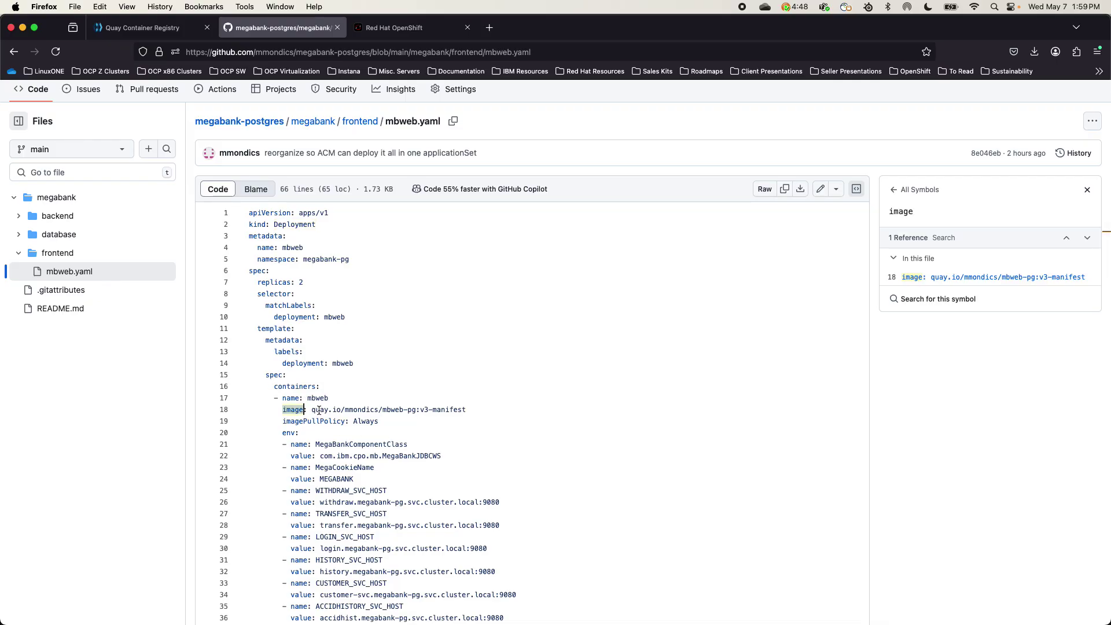
{"action": "left_click", "coordinate": [519, 412]}
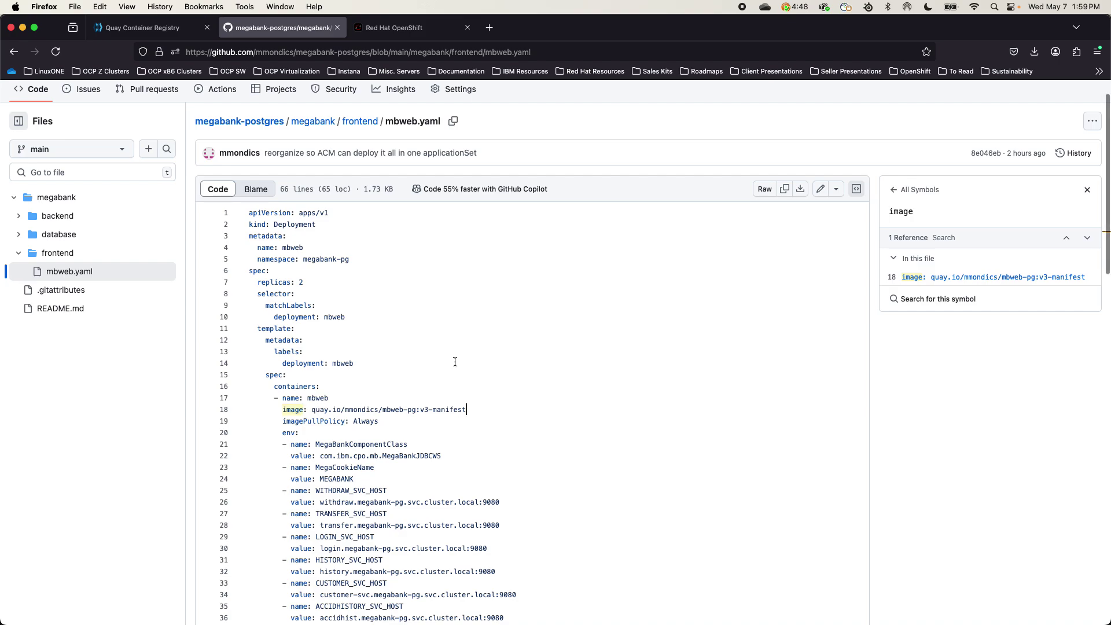
{"action": "left_click", "coordinate": [400, 28]}
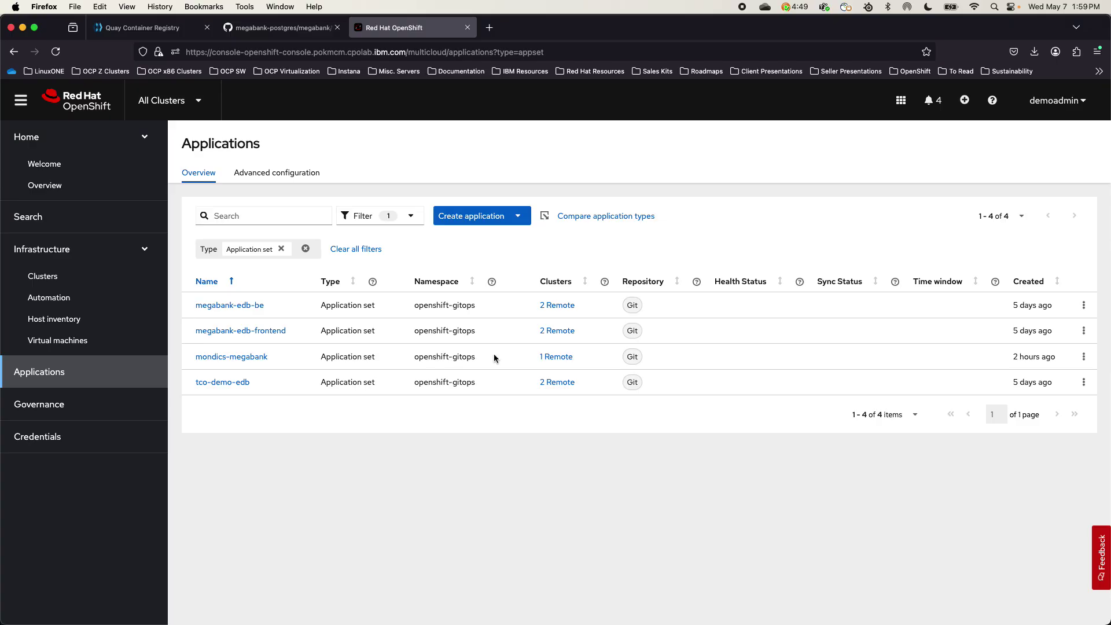
Choose Edit application from the mondics-megabank row's actions menu
{"action": "left_click", "coordinate": [1086, 356]}
{"action": "left_click", "coordinate": [1086, 356]}
{"action": "left_click", "coordinate": [1086, 357]}
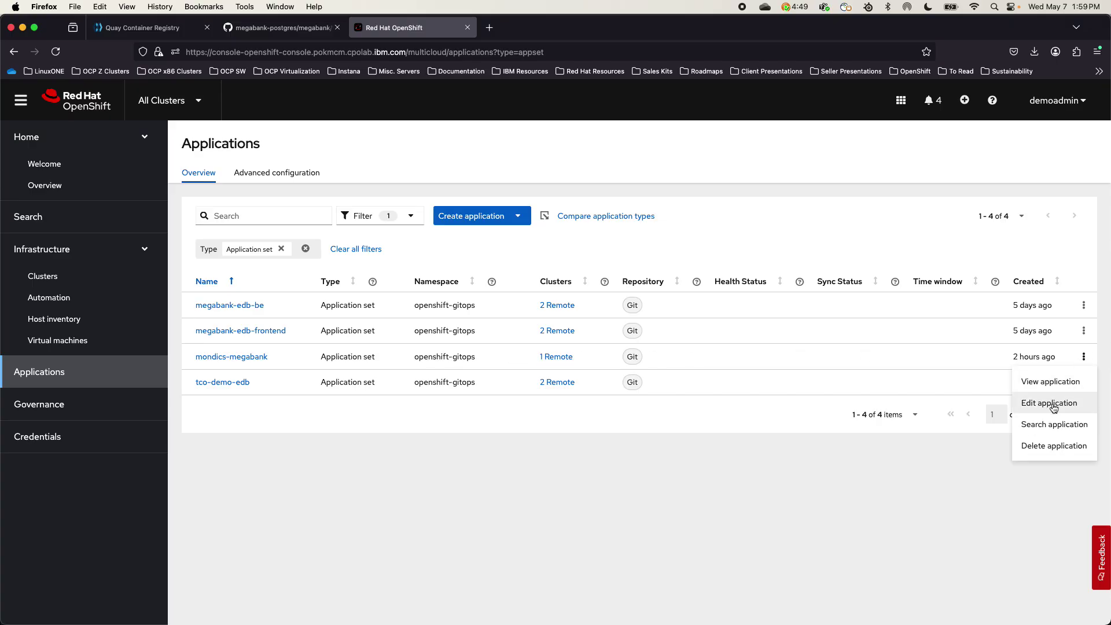
{"action": "left_click", "coordinate": [1056, 404]}
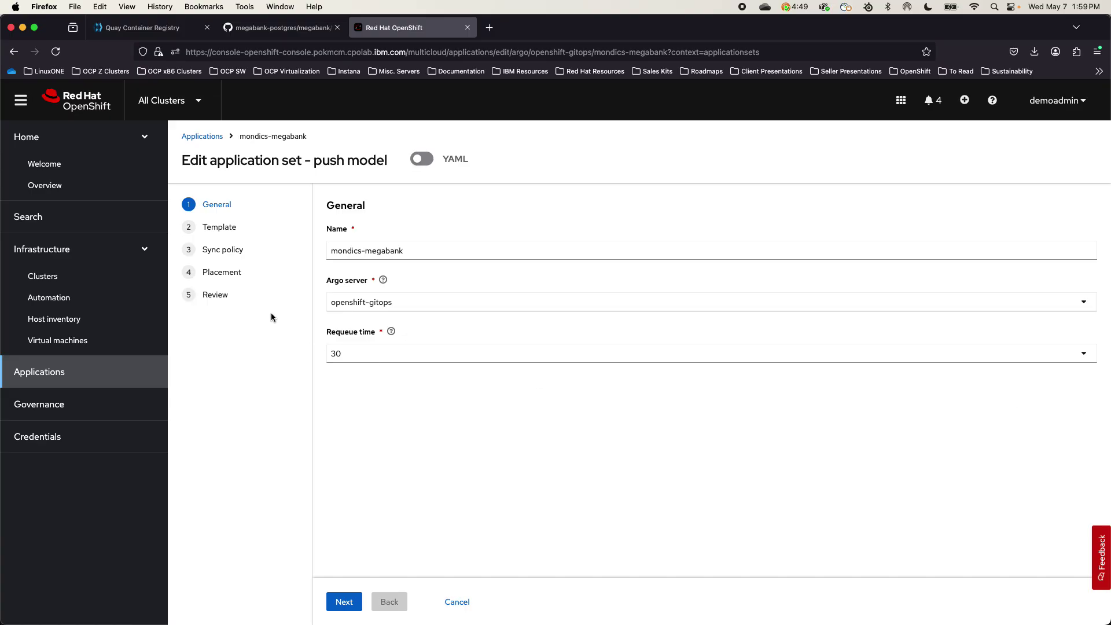
Go to the Placement step and expand the arch equals x86 rule's values
{"action": "left_click", "coordinate": [222, 274]}
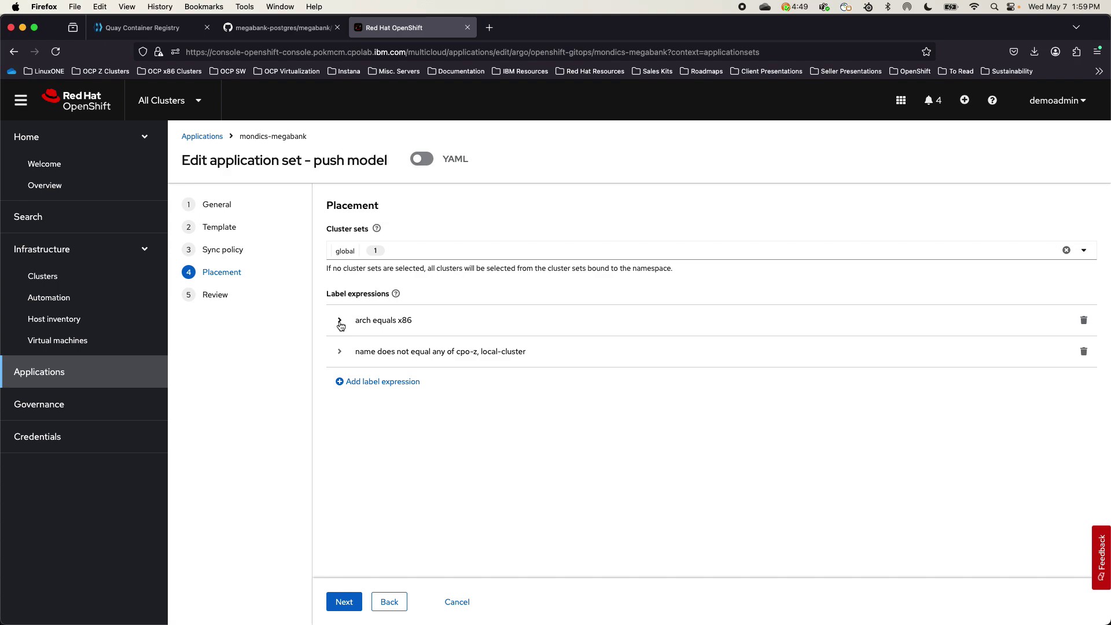
{"action": "left_click", "coordinate": [341, 323]}
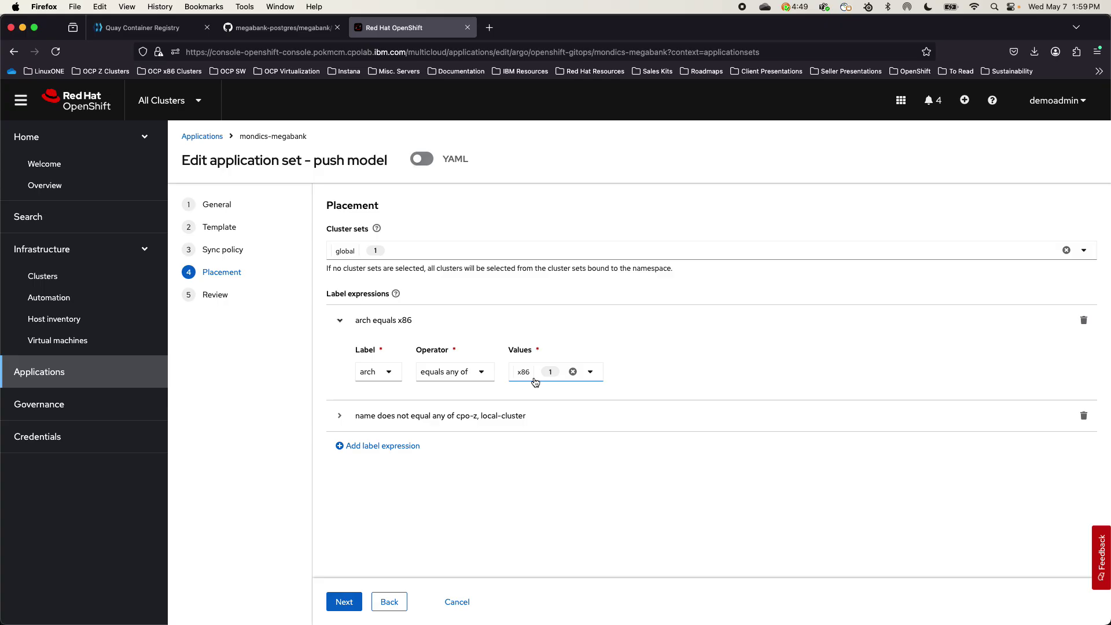
{"action": "left_click", "coordinate": [535, 381]}
{"action": "key", "text": "ctrl+Right"}
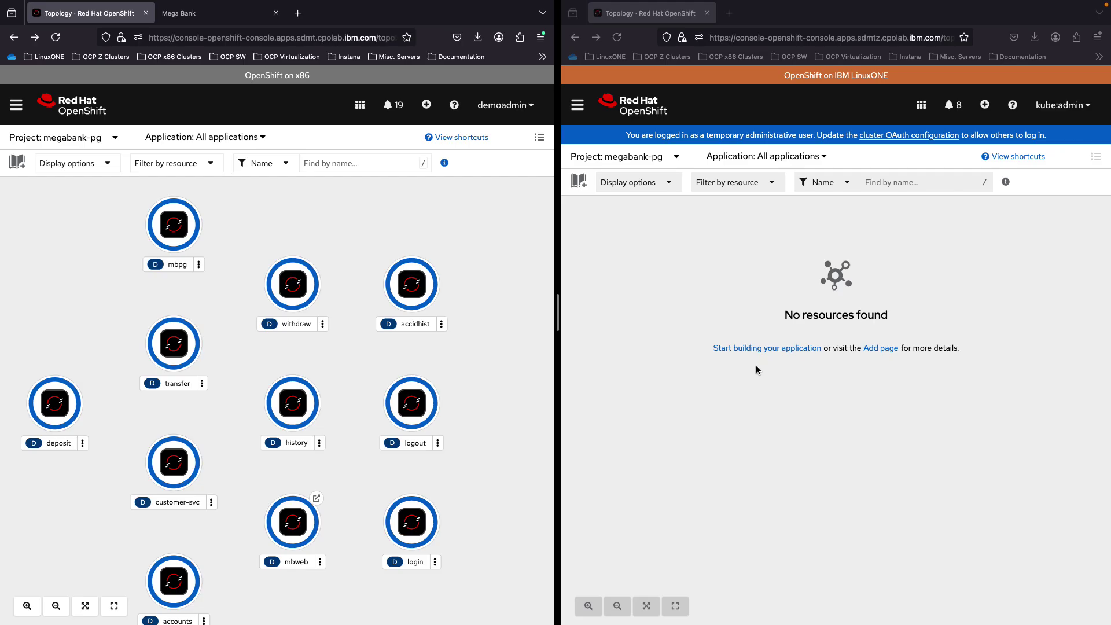
{"action": "key", "text": "ctrl+Left"}
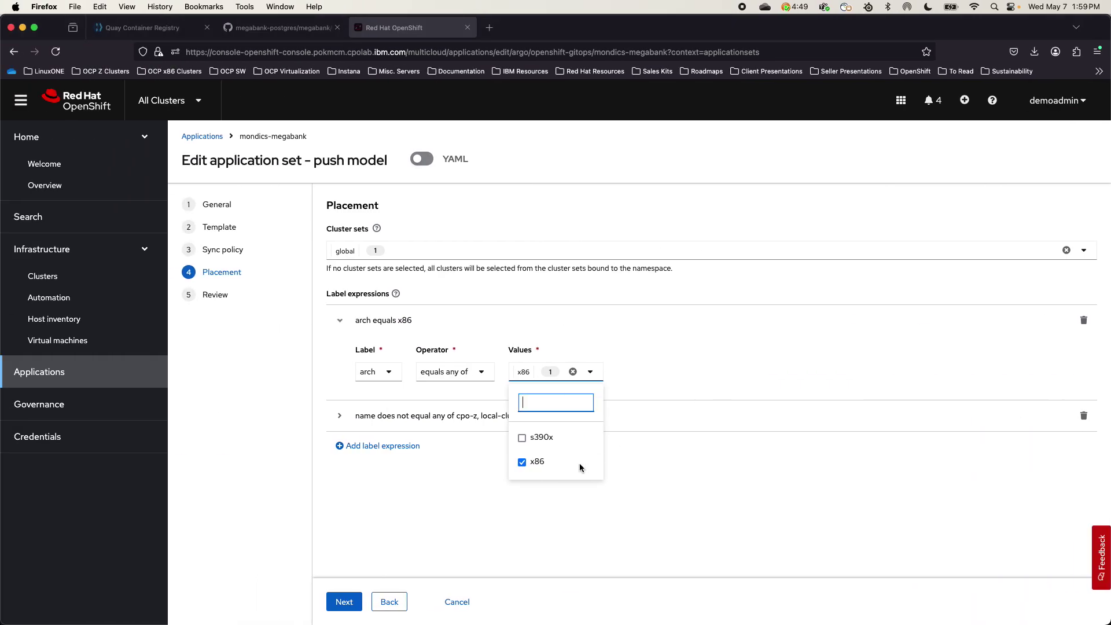
Select s390x, deselect x86, and submit the updated mondics-megabank application set
{"action": "left_click", "coordinate": [522, 439]}
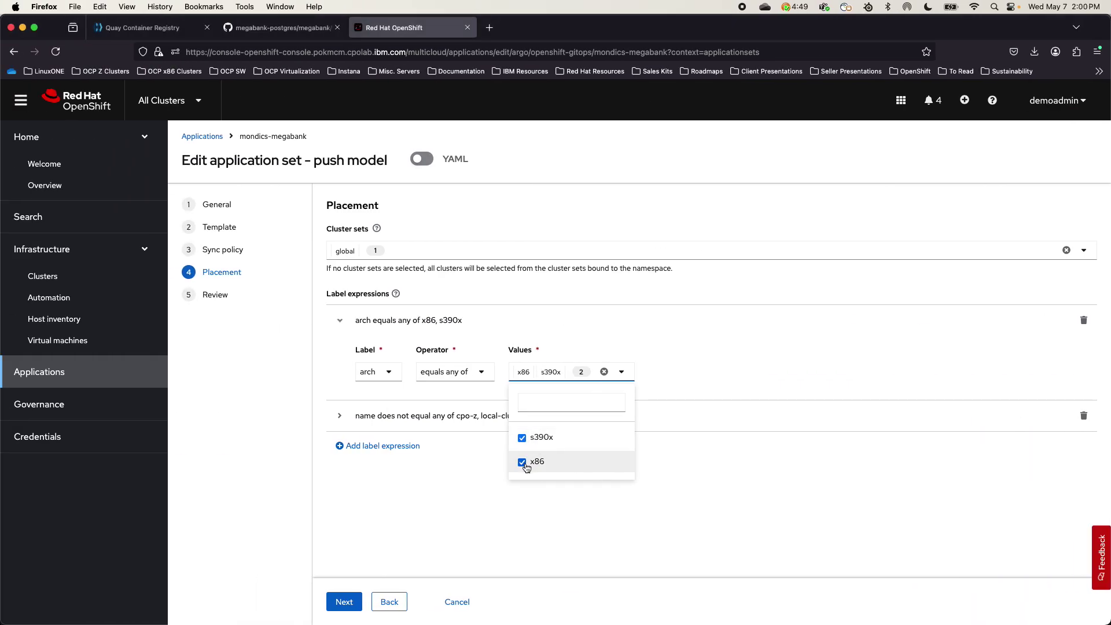
{"action": "left_click", "coordinate": [522, 463]}
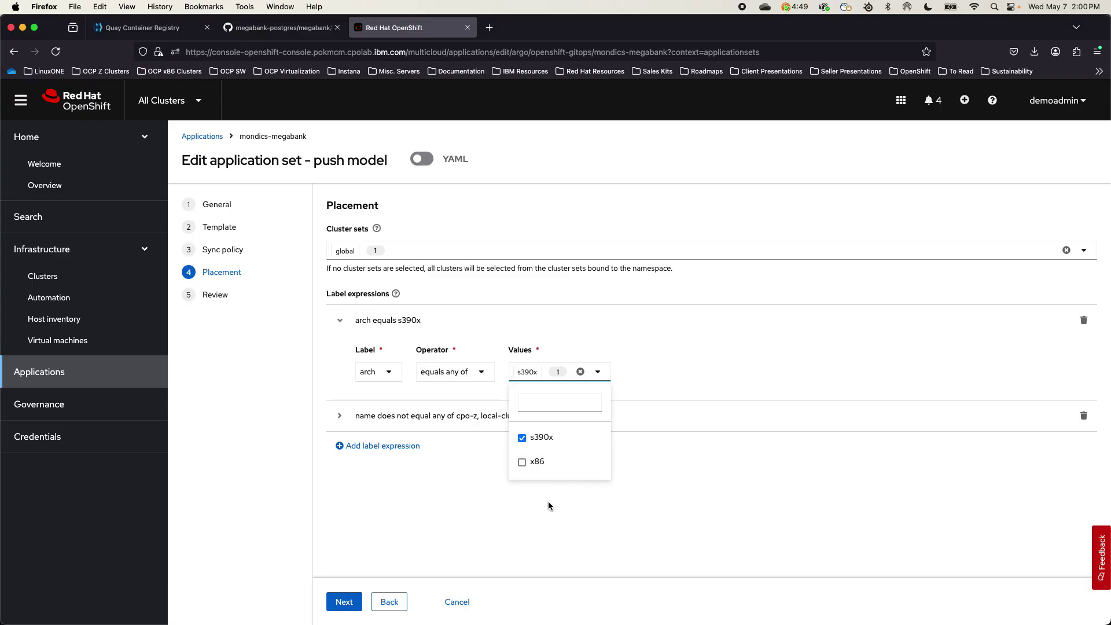
{"action": "left_click", "coordinate": [347, 602]}
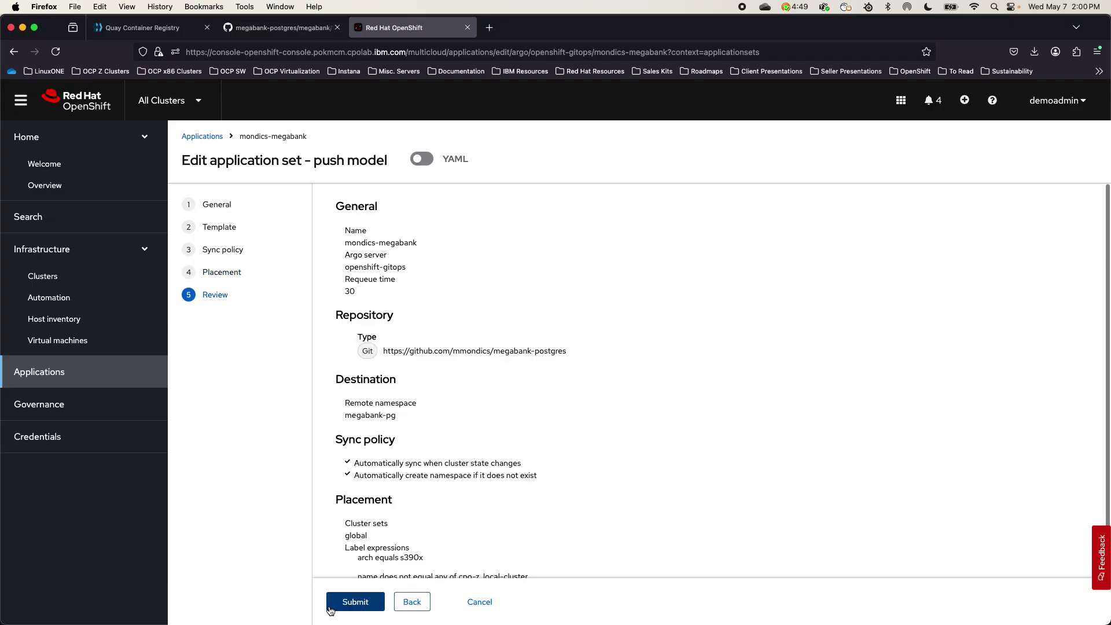
{"action": "left_click", "coordinate": [349, 603]}
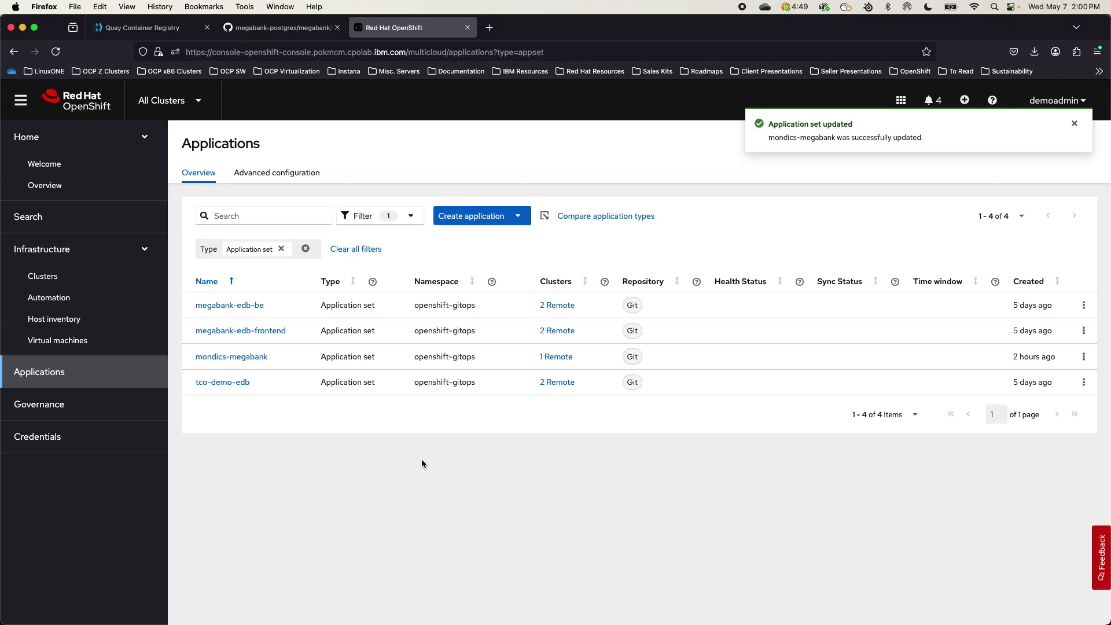
{"action": "key", "text": "ctrl+Right"}
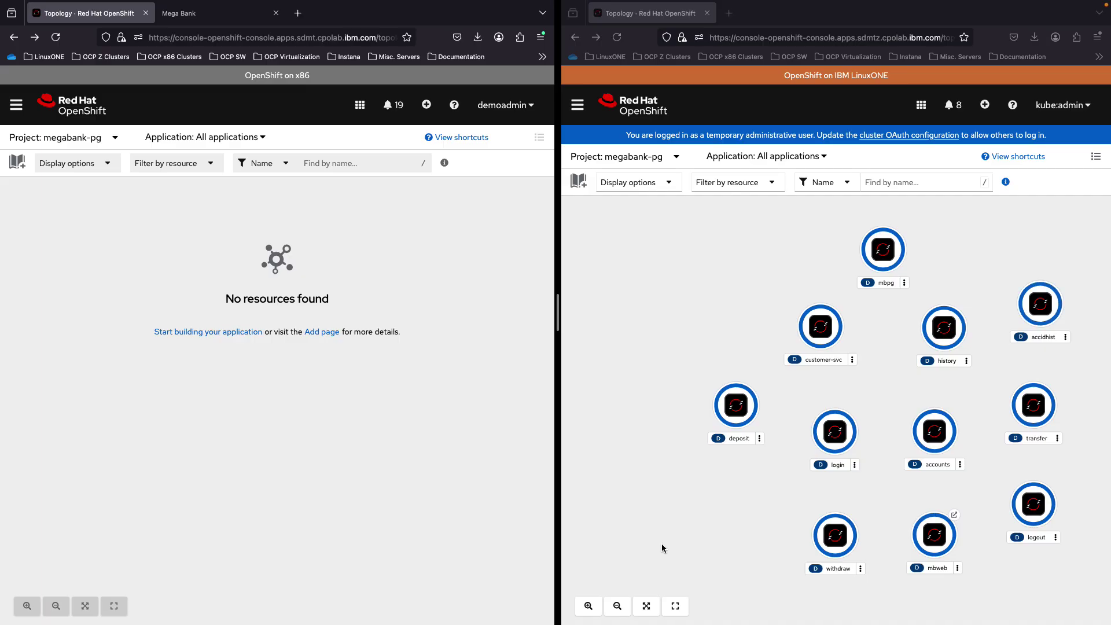
Fit the LinuxONE topology to screen and open the mbweb deployment's route URL
{"action": "left_click", "coordinate": [647, 606]}
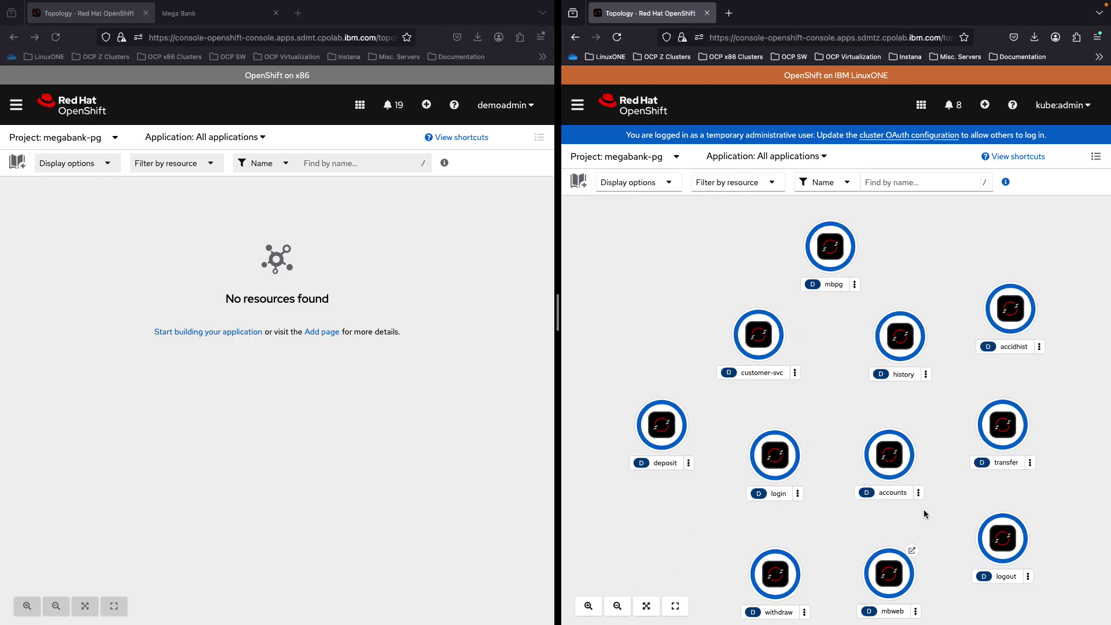
{"action": "left_click", "coordinate": [912, 550]}
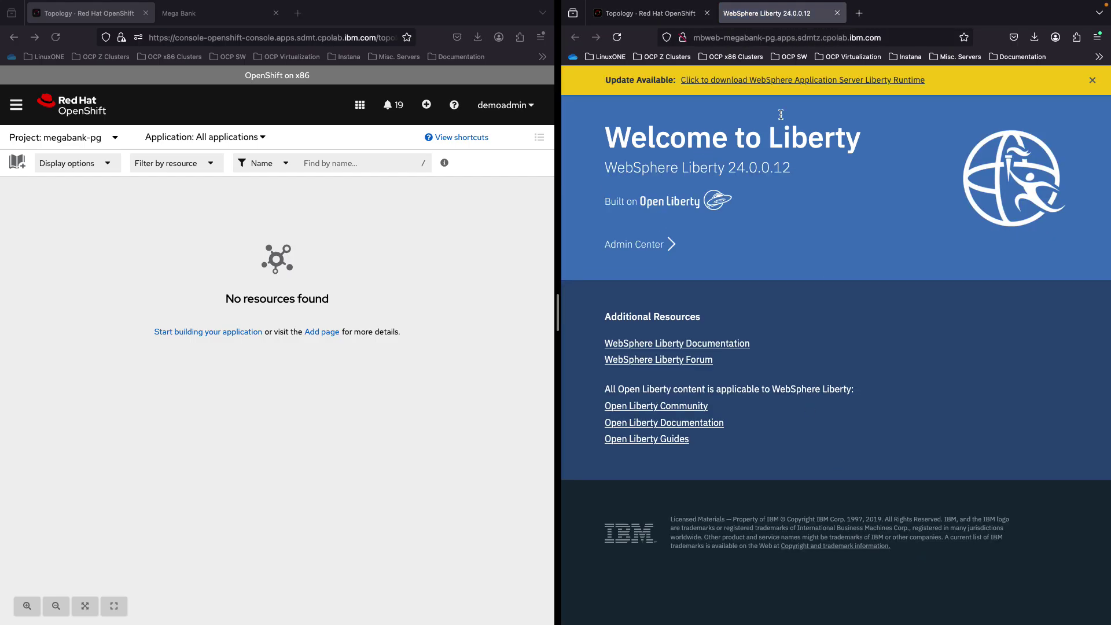
Load the /MegaBank/ page on the LinuxONE route and open the Account login
{"action": "left_click", "coordinate": [904, 36]}
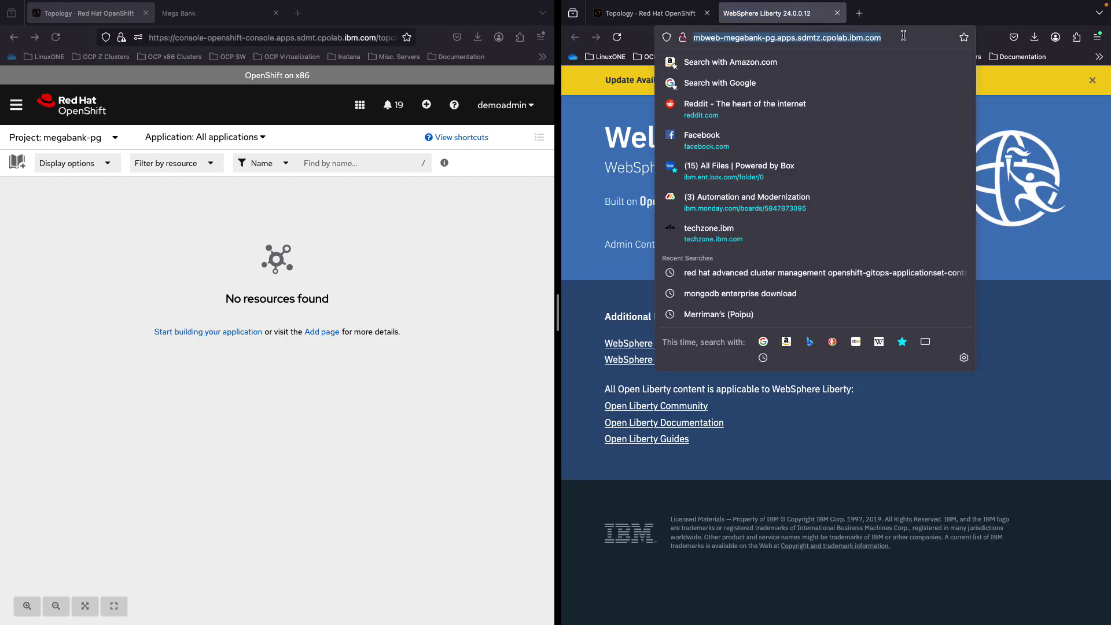
{"action": "key", "text": "End"}
{"action": "type", "text": "/"}
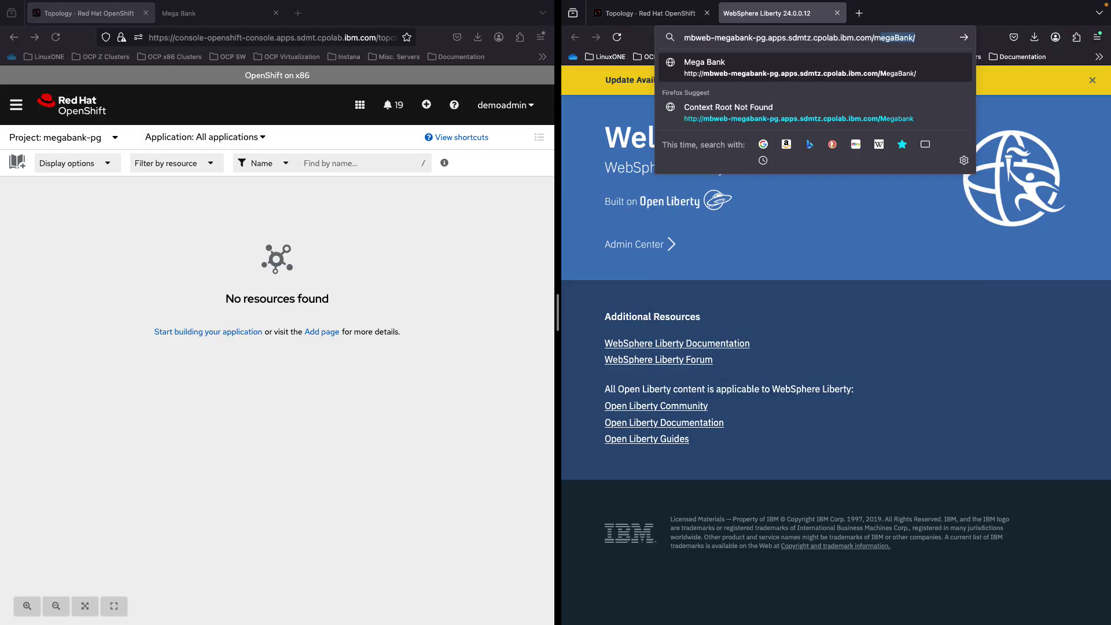
{"action": "key", "text": "Return"}
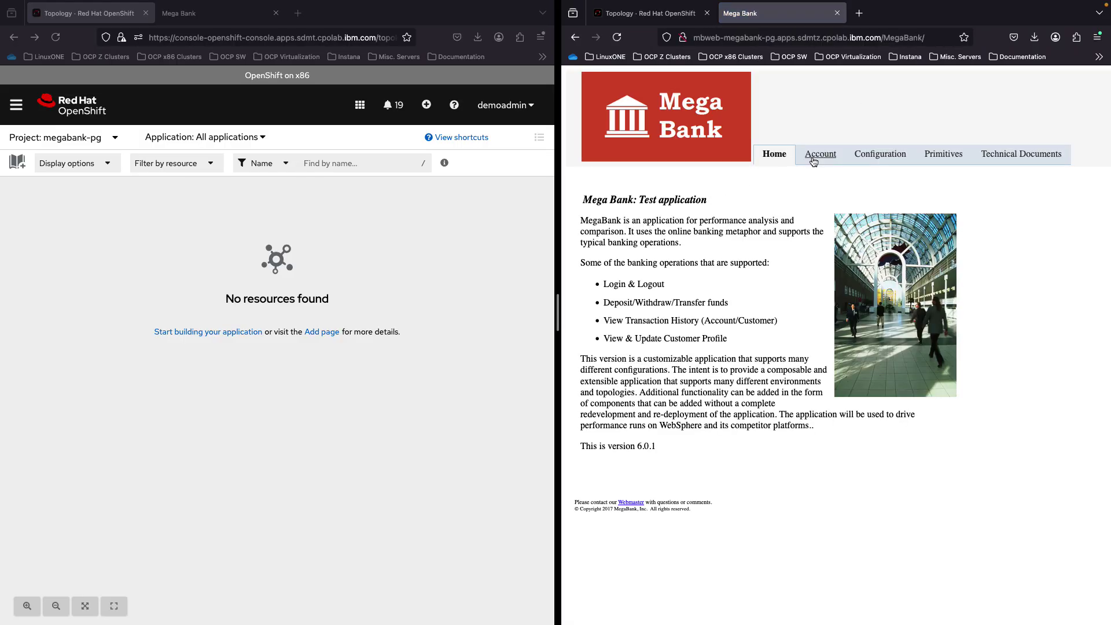
{"action": "left_click", "coordinate": [813, 161]}
Sign in with the user ID and password, declining the browser's save-password prompt
{"action": "left_click", "coordinate": [711, 218]}
{"action": "type", "text": "1"}
{"action": "key", "text": "Tab"}
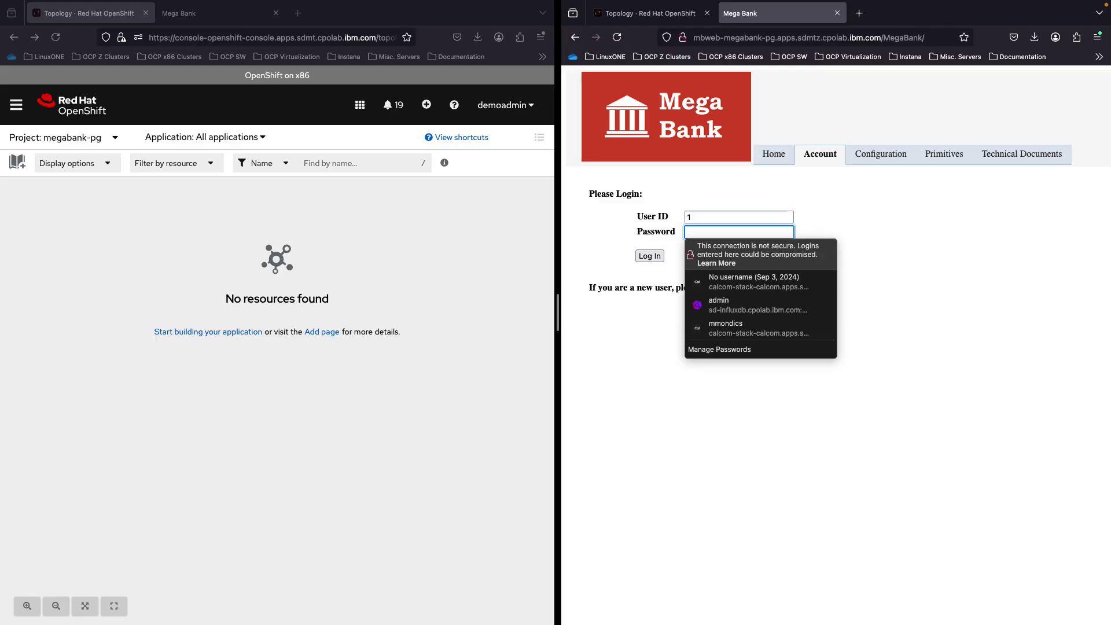
{"action": "type", "text": "password"}
{"action": "key", "text": "Return"}
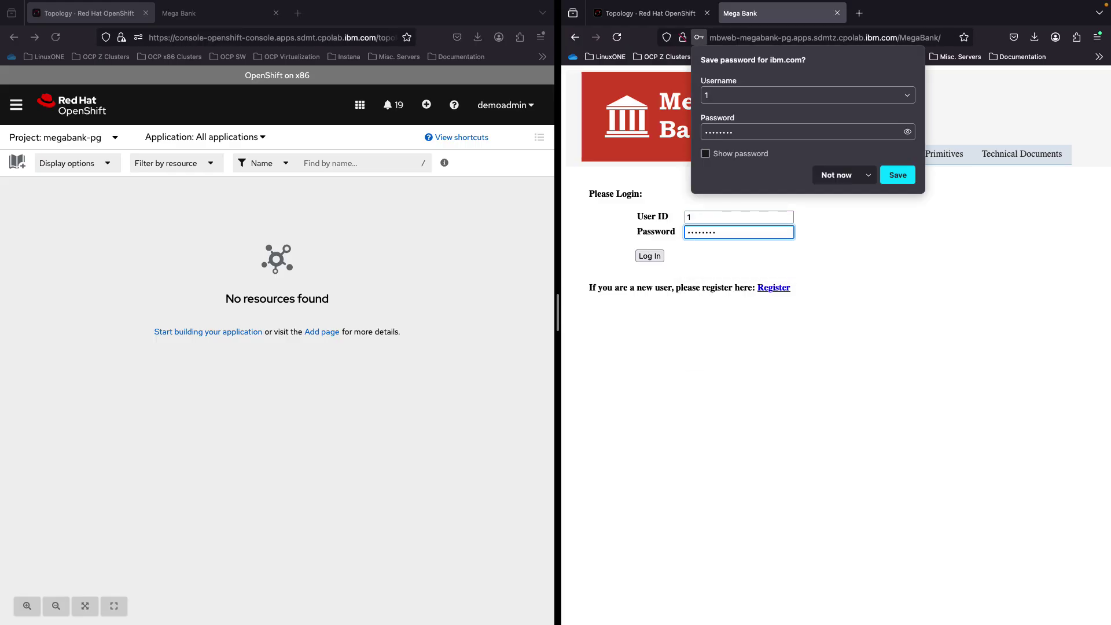
{"action": "left_click", "coordinate": [977, 240]}
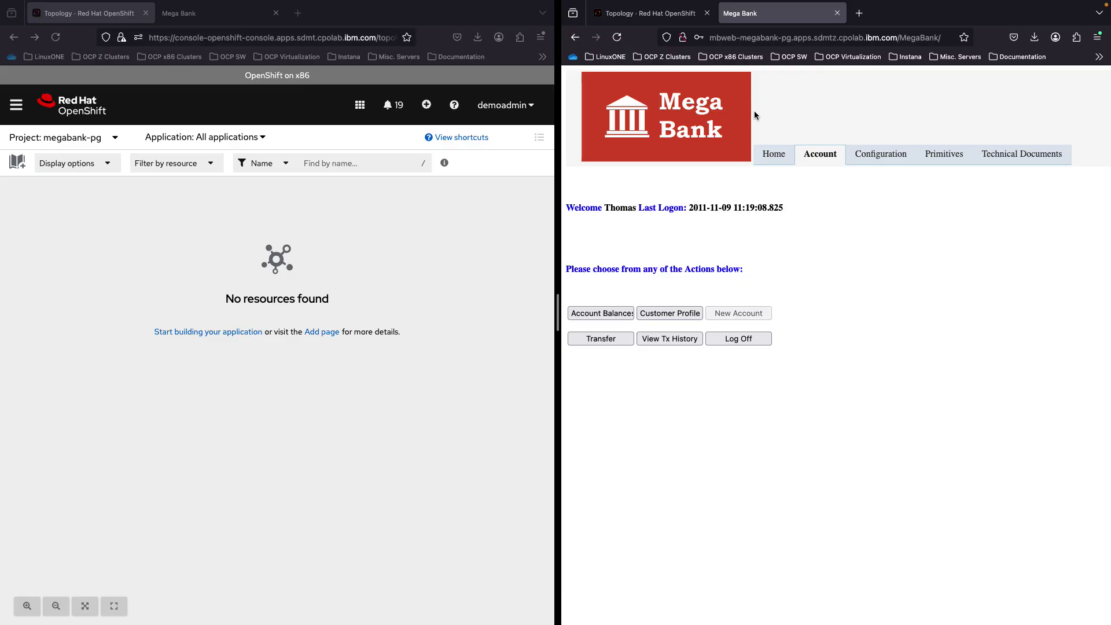
{"action": "key", "text": "ctrl+Left"}
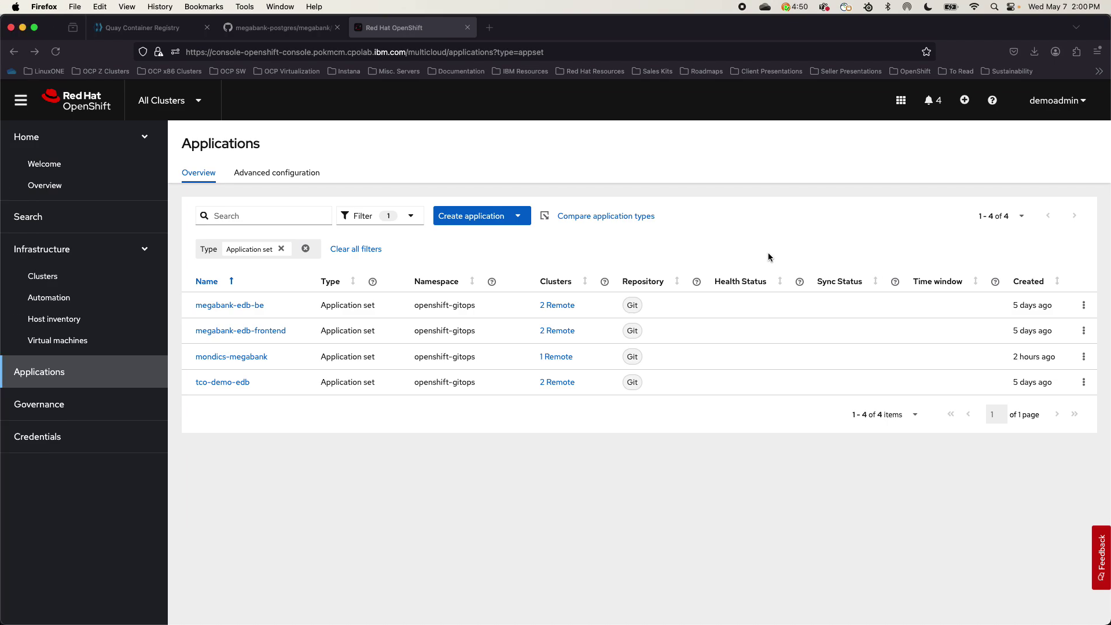
Edit mondics-megabank's placement to arch equals any of s390x and x86, and submit
{"action": "left_click", "coordinate": [1084, 356]}
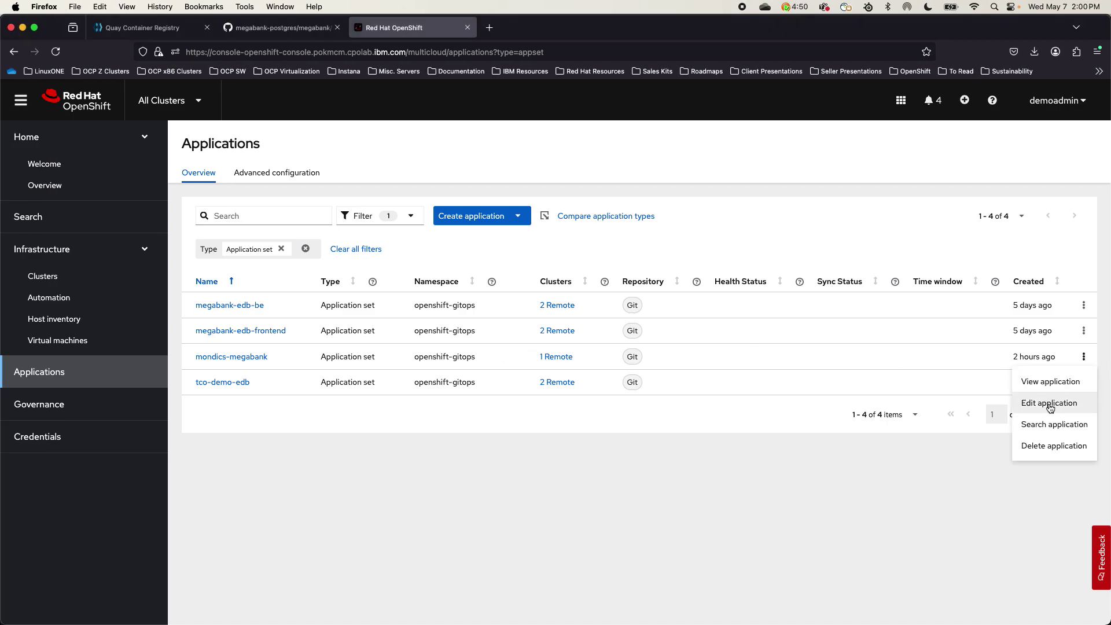
{"action": "left_click", "coordinate": [1049, 405]}
{"action": "left_click", "coordinate": [223, 273]}
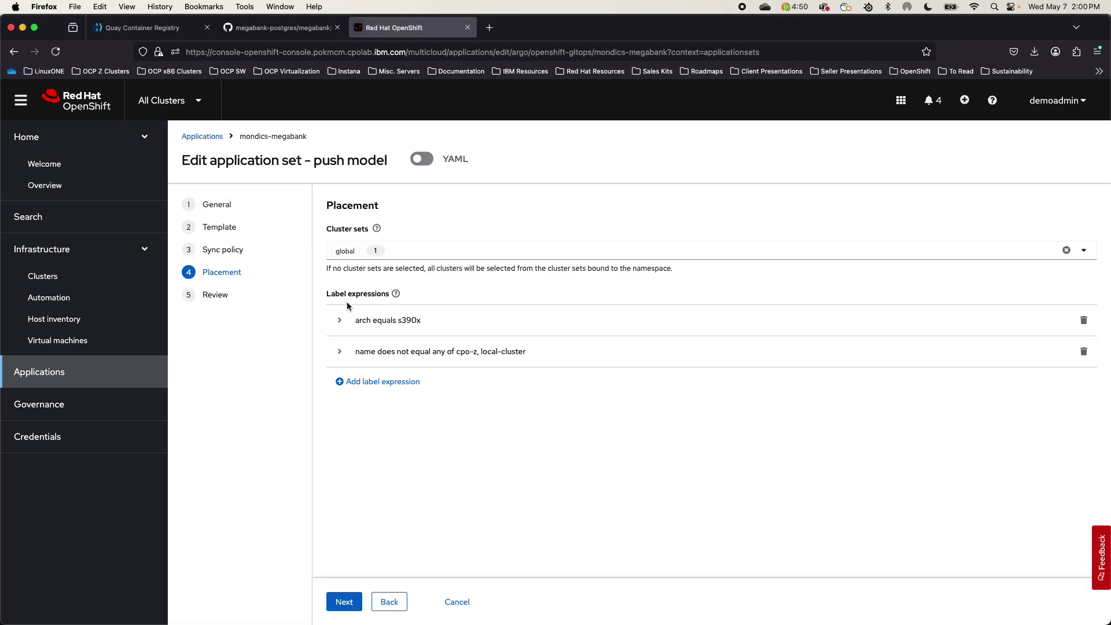
{"action": "left_click", "coordinate": [340, 320]}
{"action": "left_click", "coordinate": [517, 372]}
{"action": "left_click", "coordinate": [530, 462]}
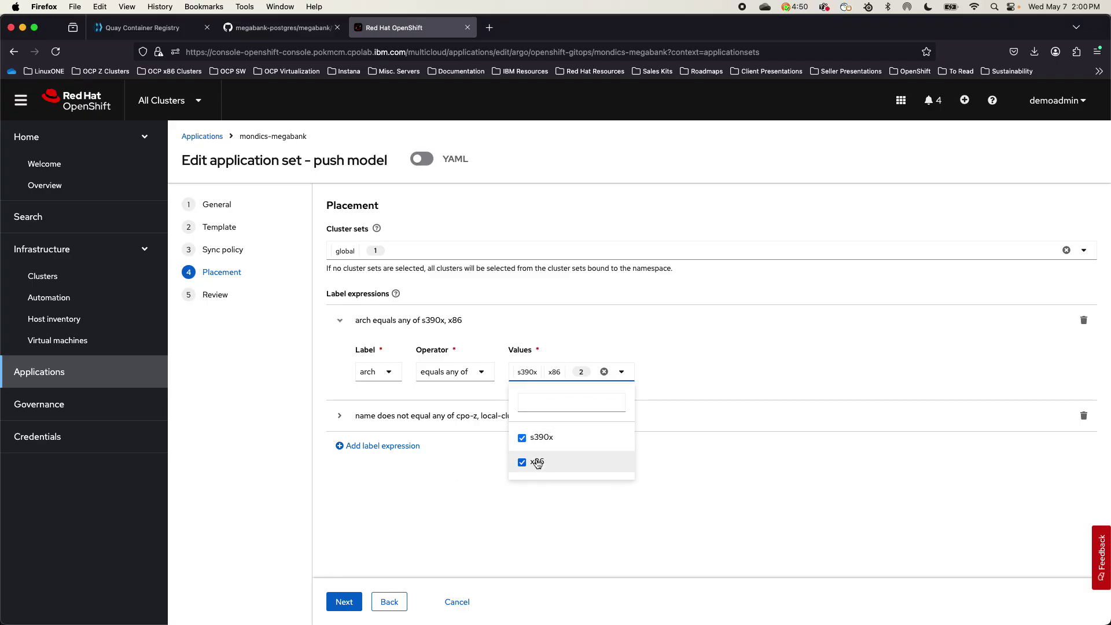
{"action": "left_click", "coordinate": [350, 601]}
{"action": "left_click", "coordinate": [355, 602]}
{"action": "key", "text": "ctrl+Right"}
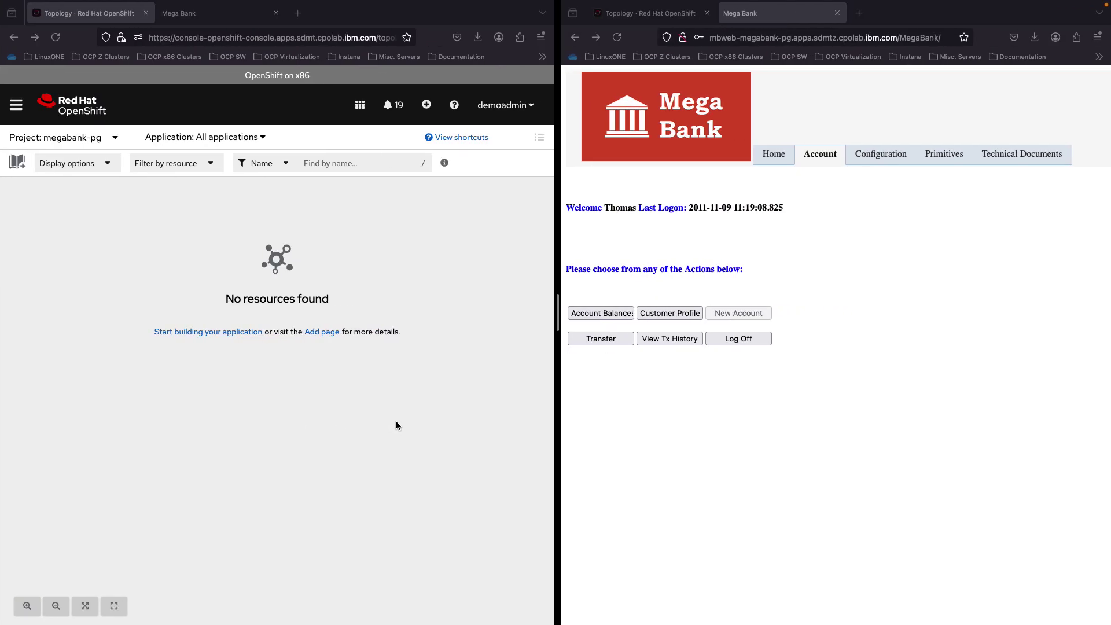
Close the Mega Bank tab to show the LinuxONE topology with all deployments running
{"action": "left_click", "coordinate": [837, 13]}
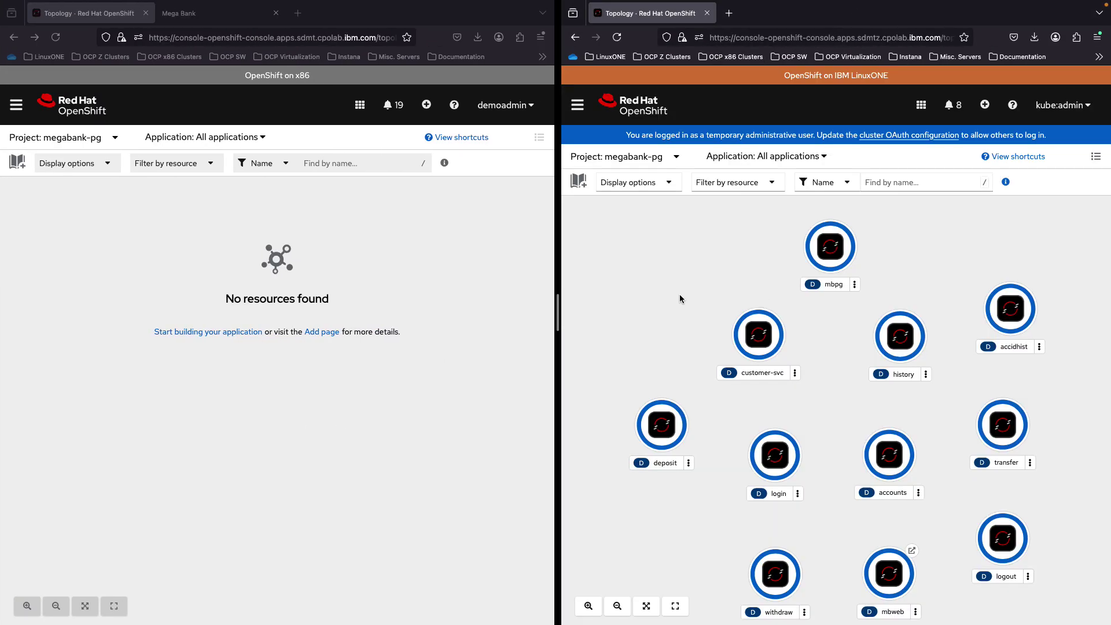